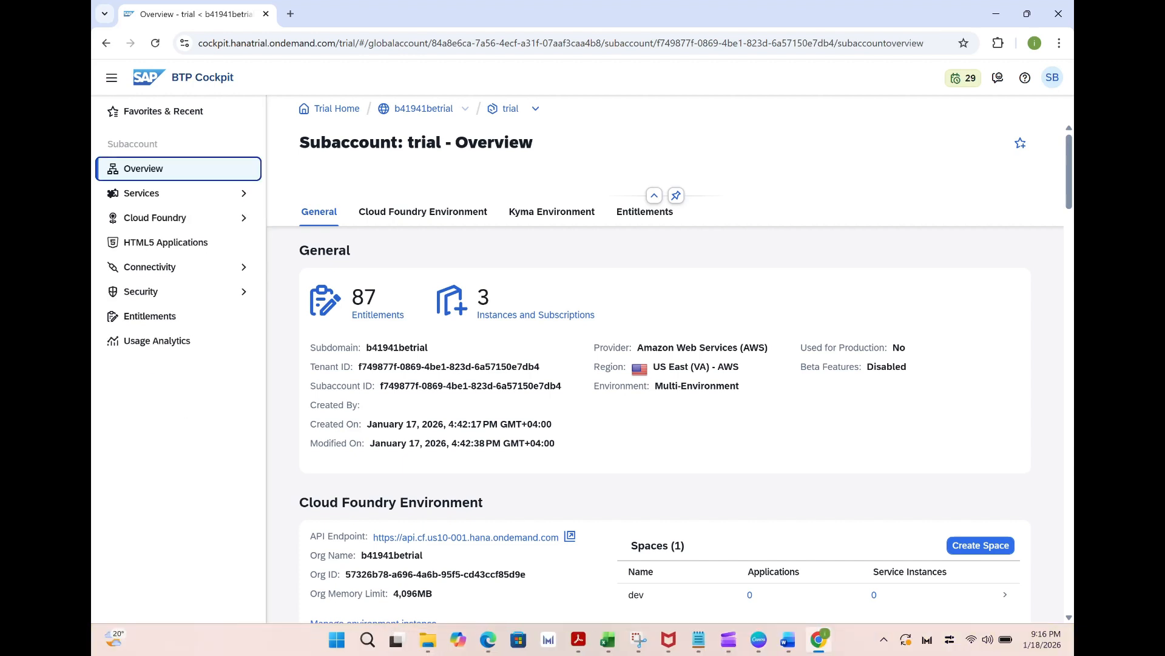
# Search the subaccount's Service Marketplace for "SAP Buil" and open the SAP Build Apps service
pyautogui.click(237, 199)
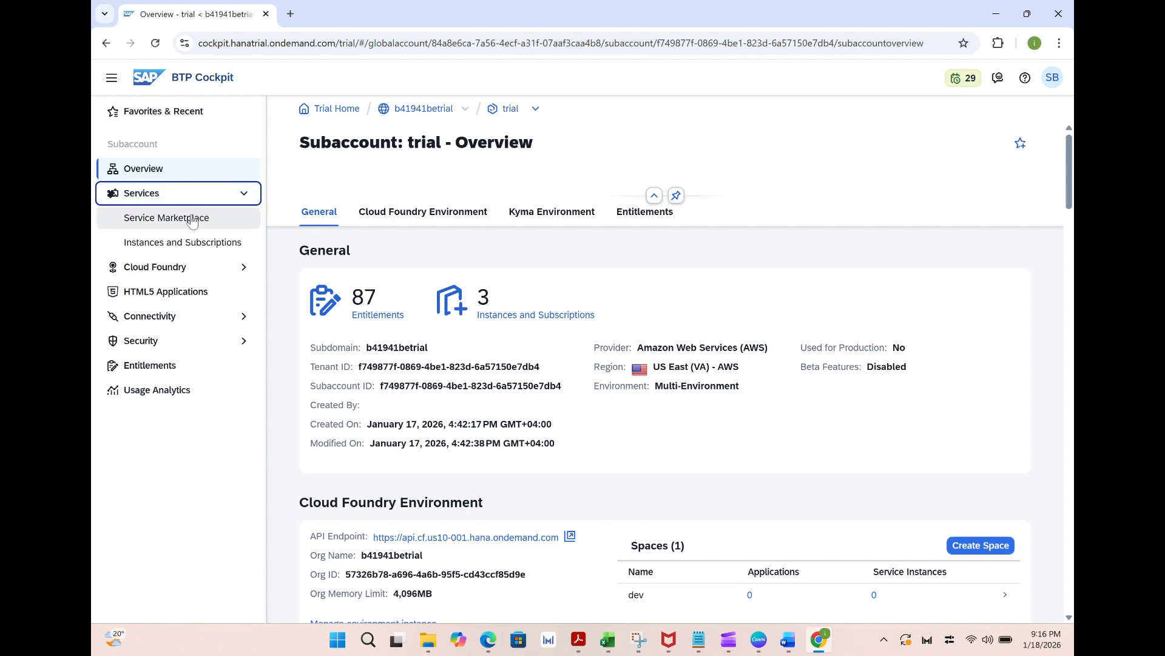
pyautogui.click(193, 219)
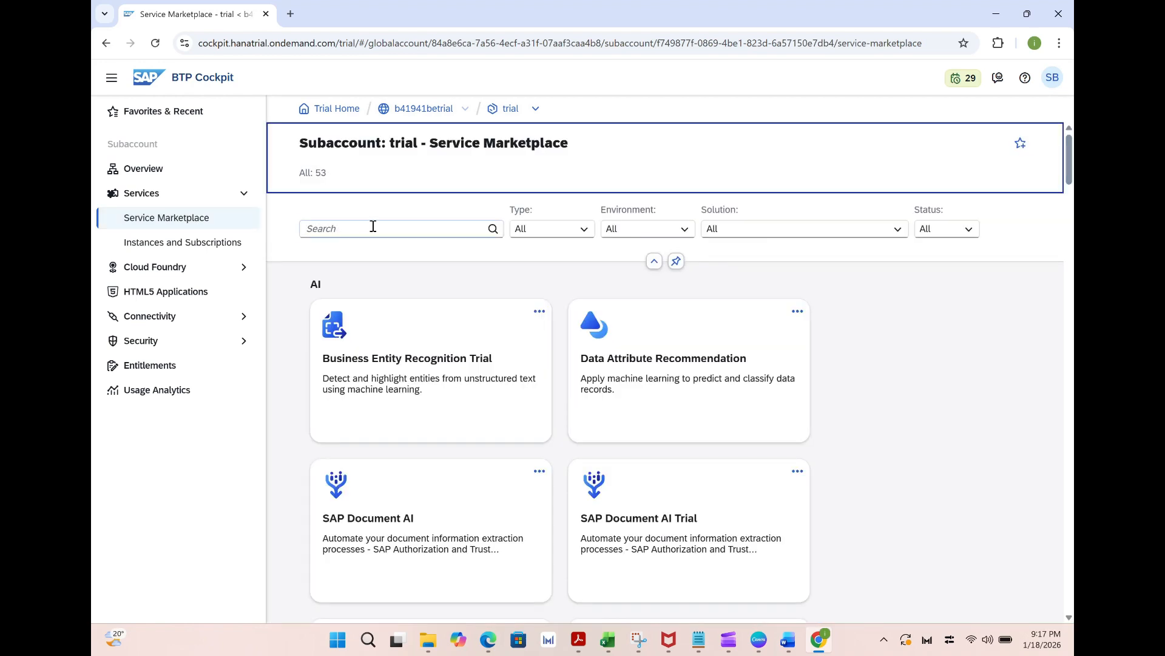
pyautogui.click(373, 229)
pyautogui.write('SAP B')
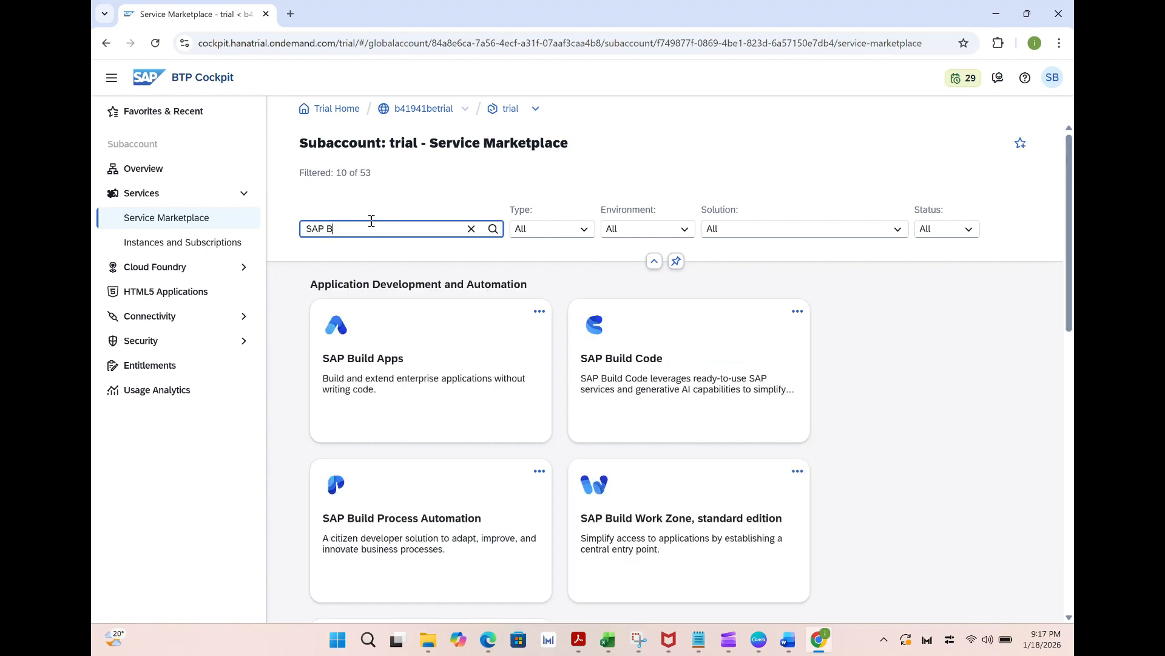
pyautogui.write('uil')
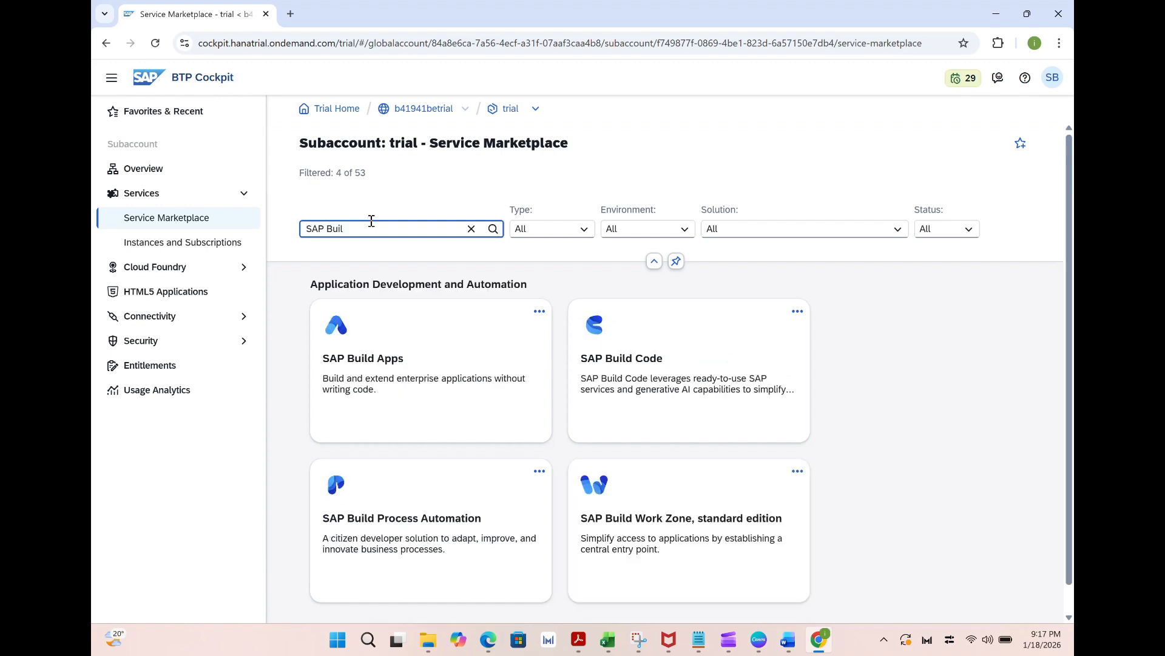
pyautogui.click(358, 361)
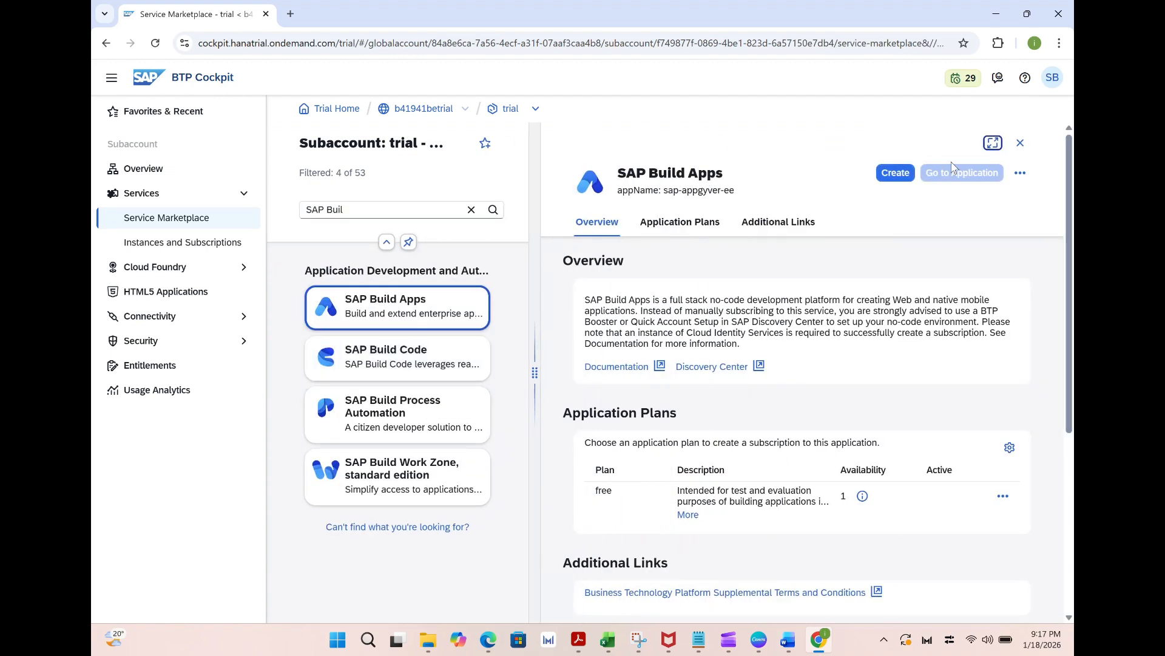
# Create a subscription to SAP Build Apps with the free plan and dismiss the creation notice
pyautogui.click(900, 182)
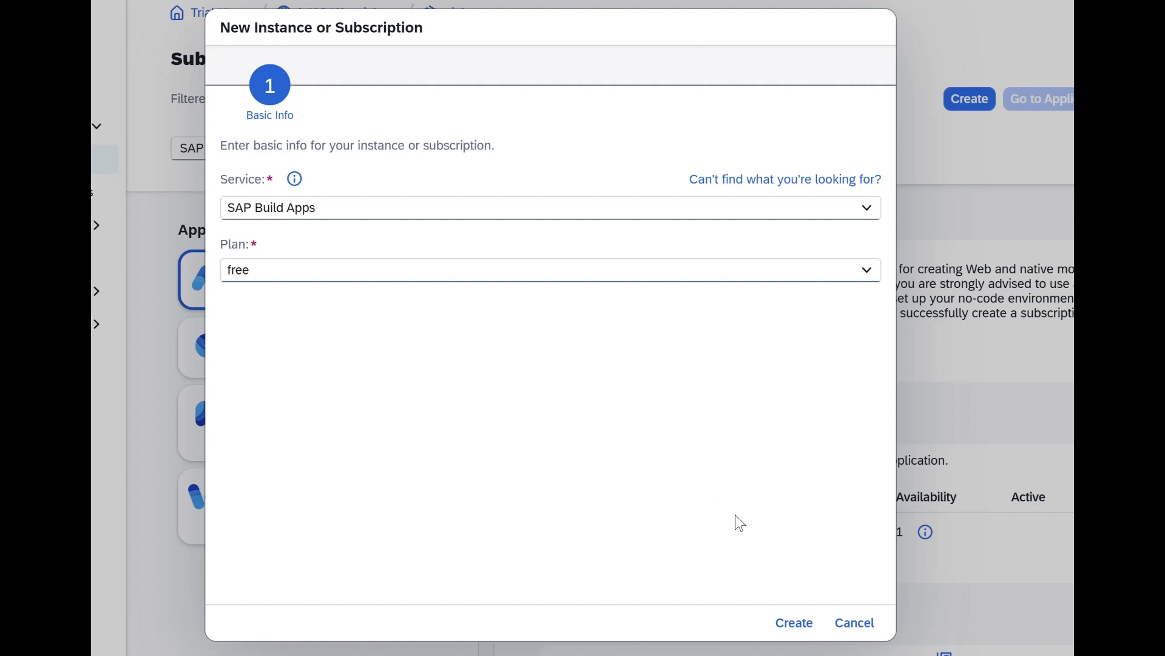
pyautogui.click(795, 625)
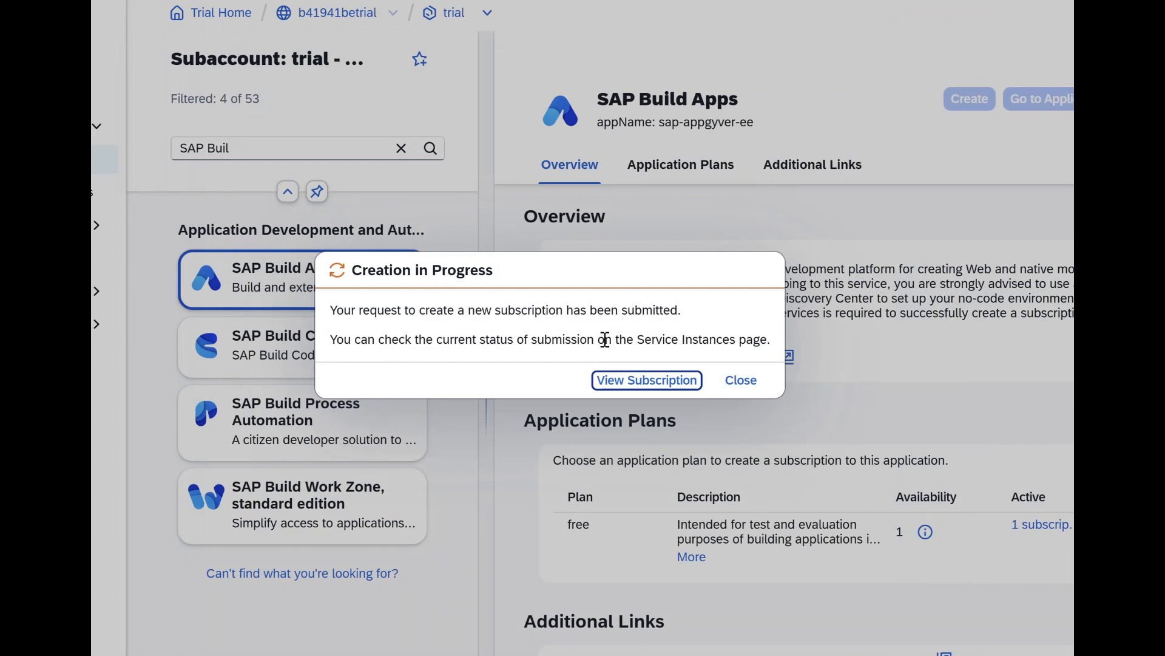
pyautogui.click(743, 385)
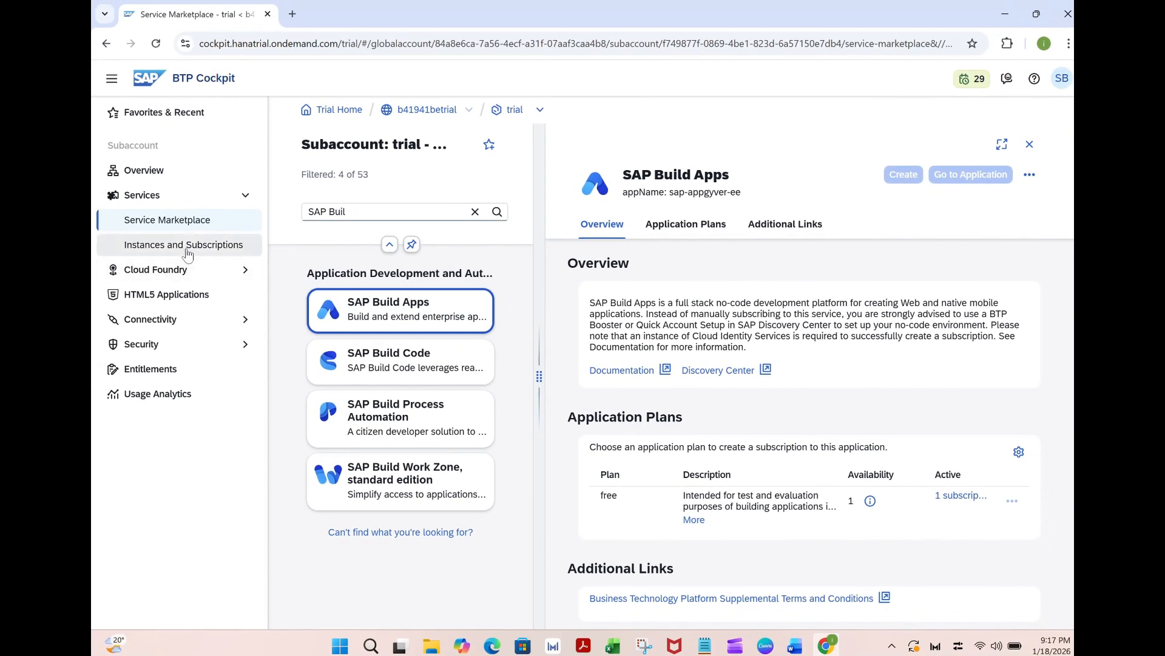
# Try to launch SAP Build Apps from the subaccount's subscriptions, signing in with the custom trial-accounts identity provider, and close its browser tab
pyautogui.click(187, 250)
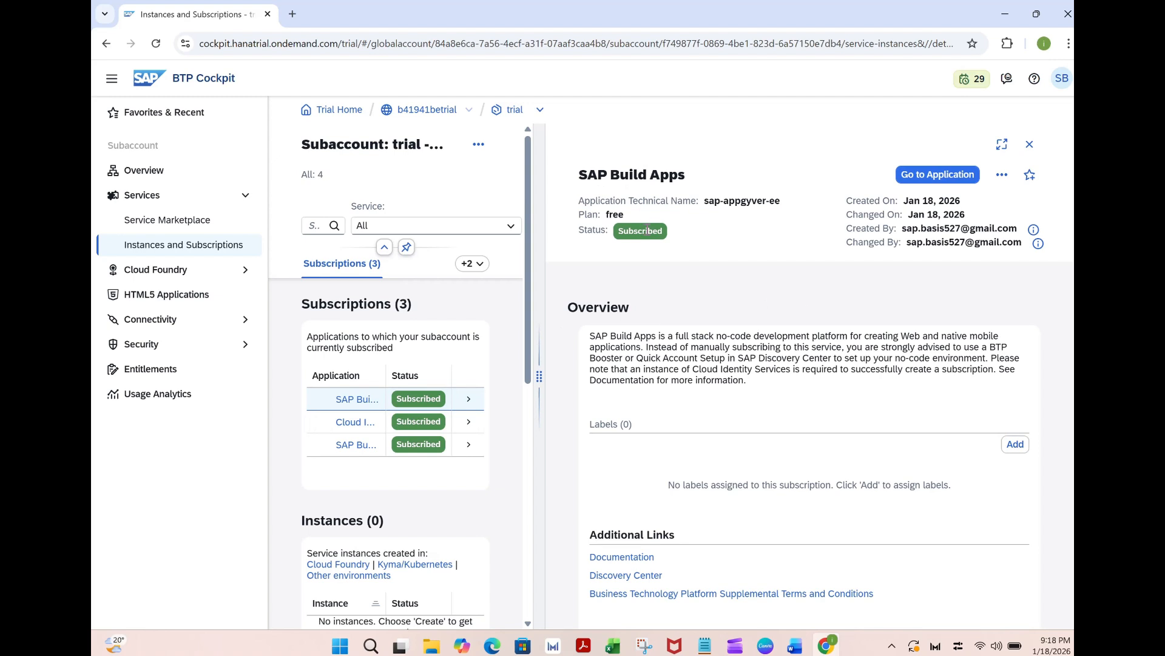
pyautogui.click(1030, 149)
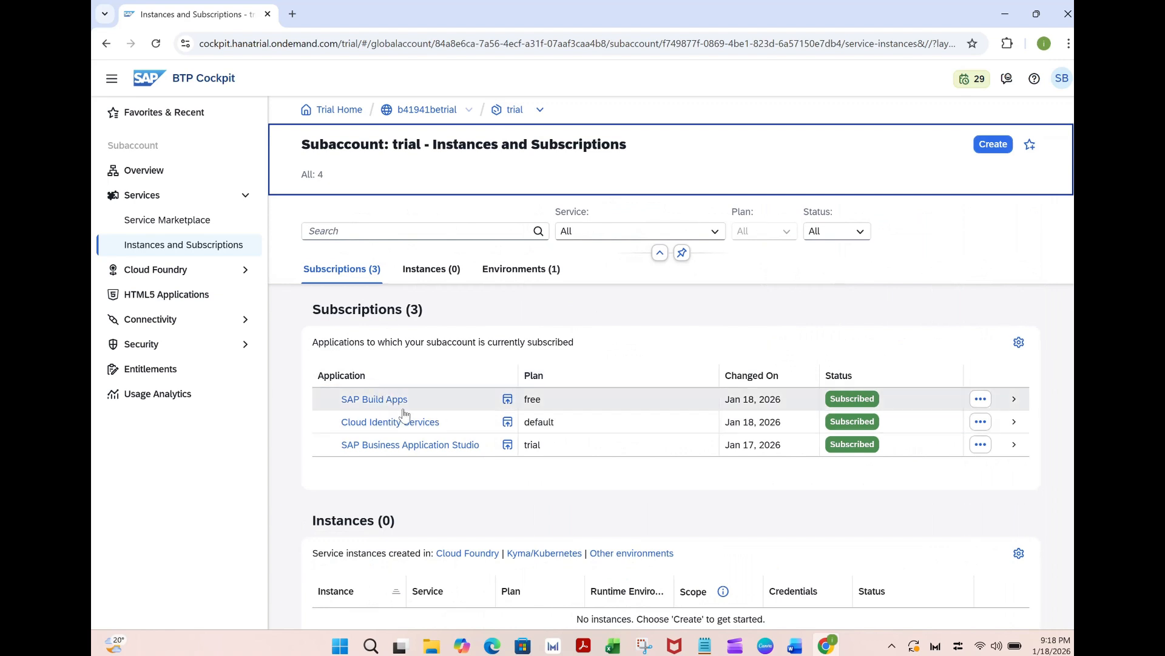
pyautogui.click(508, 402)
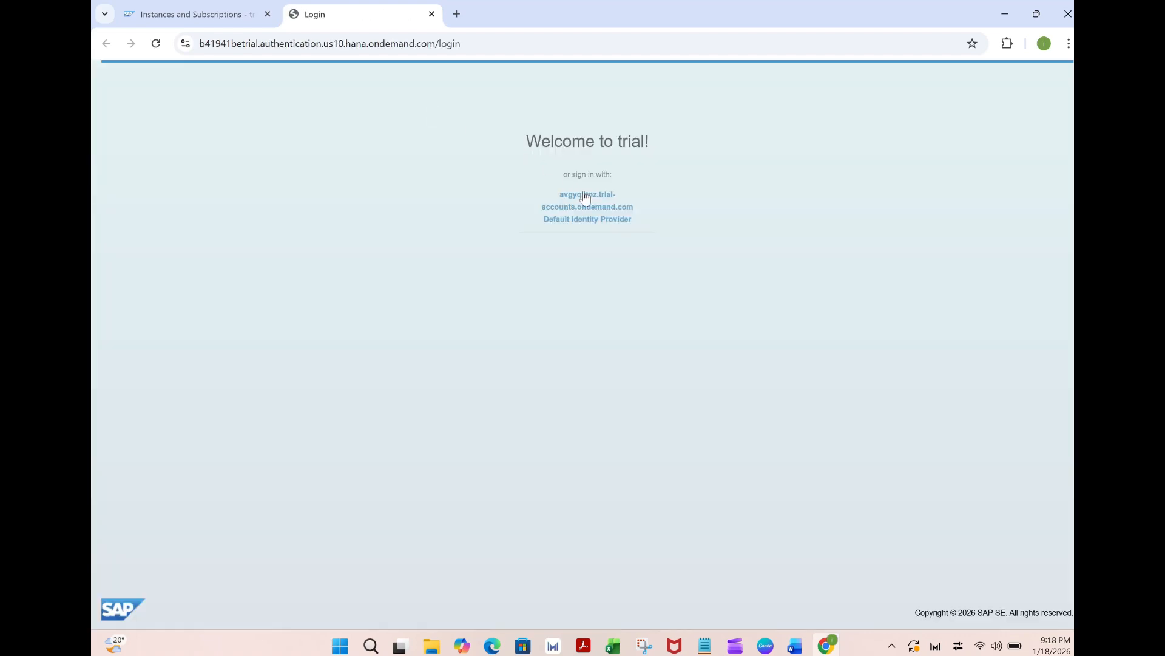
pyautogui.click(586, 200)
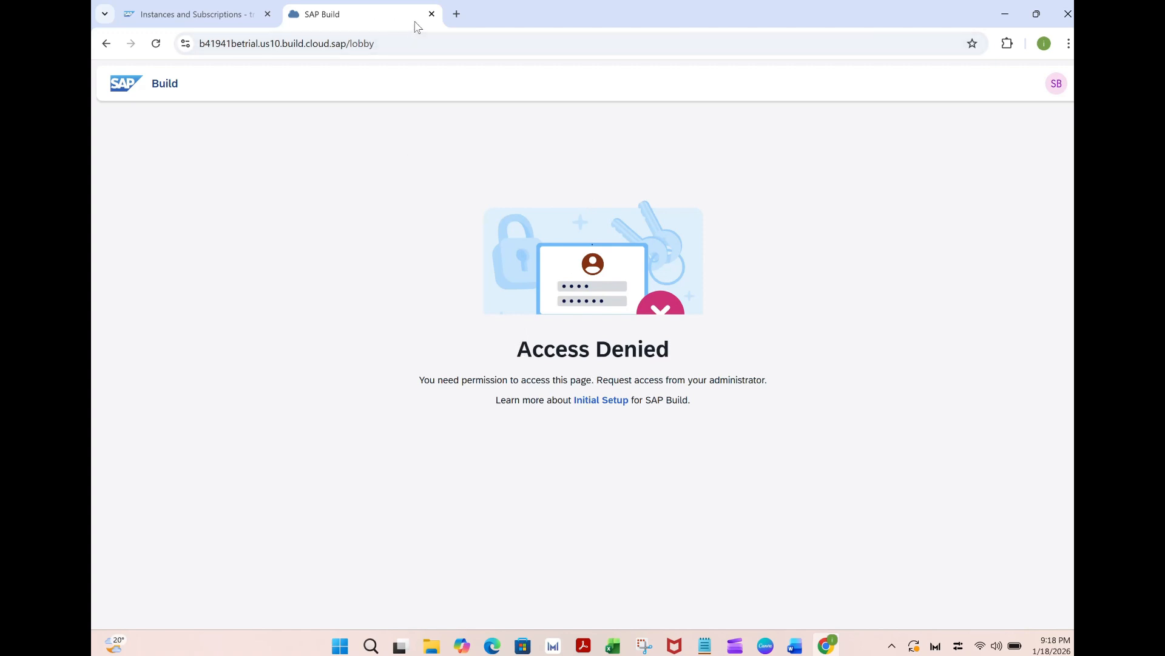
pyautogui.click(432, 14)
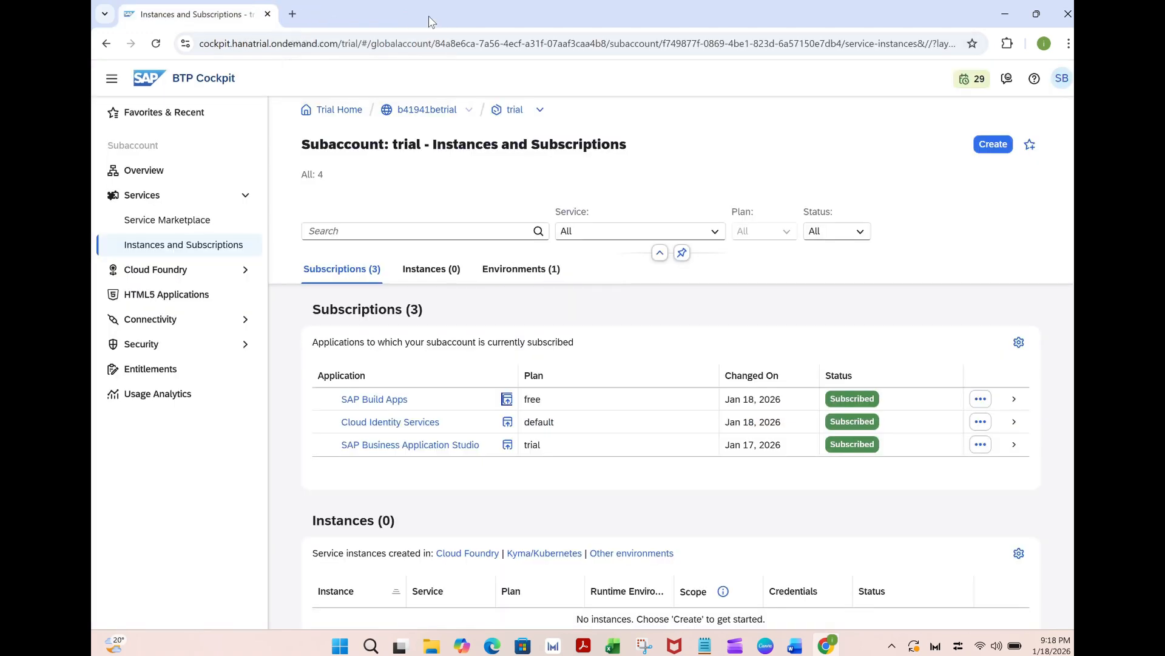
# Search the global account's boosters for "SAP Bui" and start the Get Started with SAP Build Apps booster
pyautogui.click(246, 196)
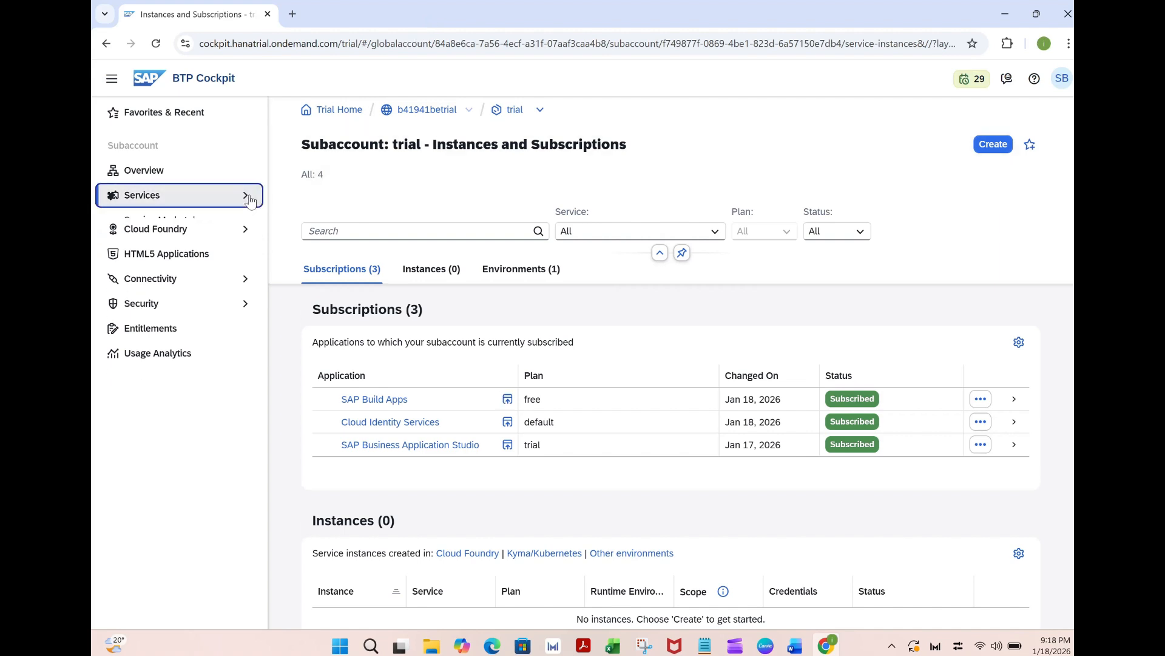
pyautogui.click(425, 110)
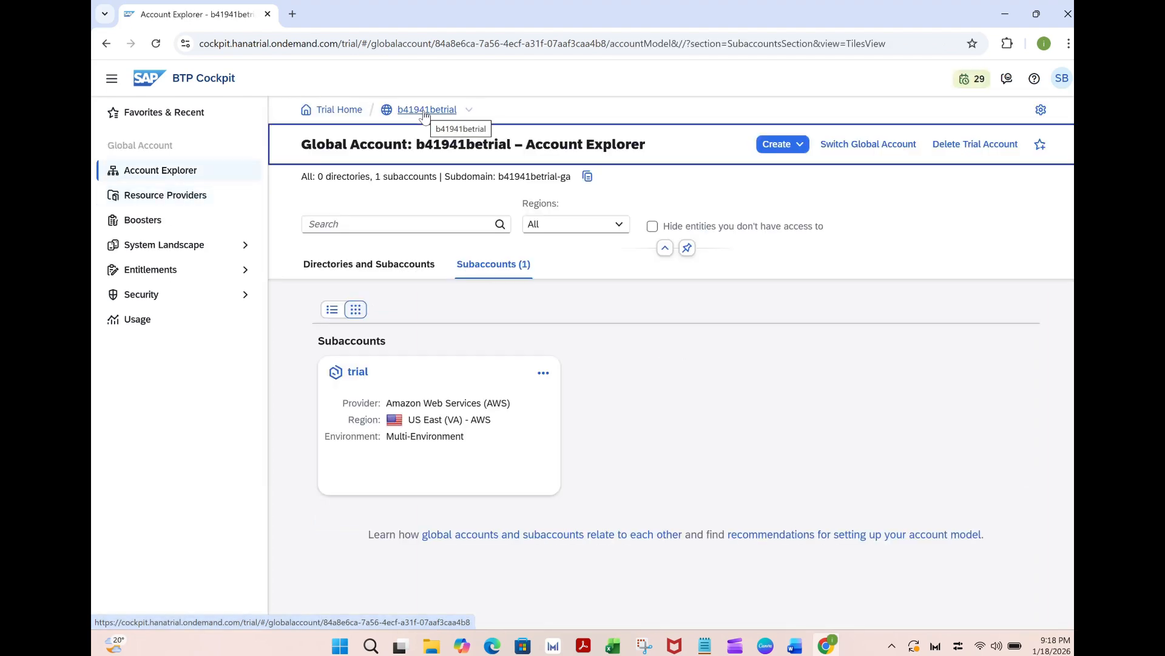
pyautogui.click(149, 226)
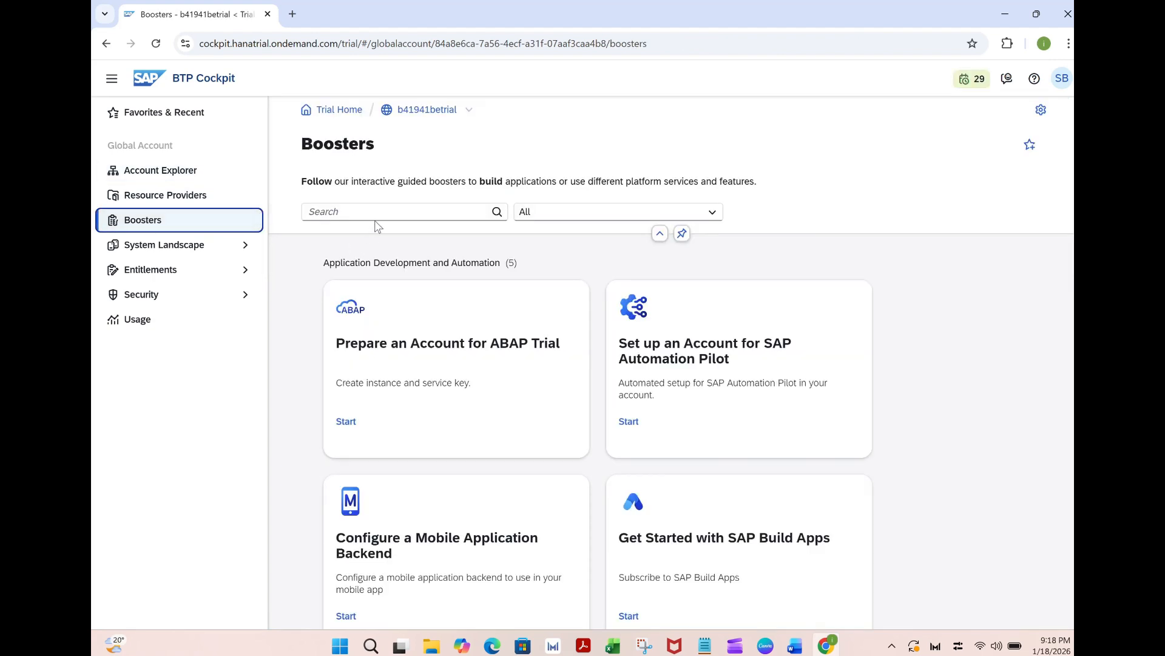
pyautogui.click(377, 214)
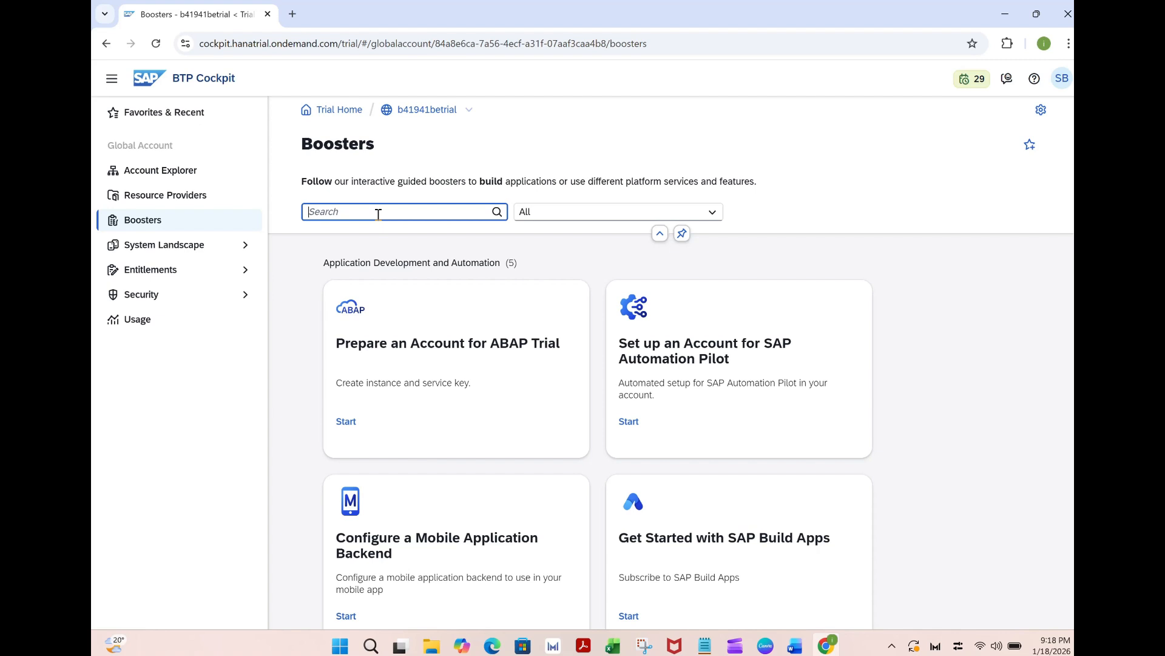
pyautogui.write('SAP Bui')
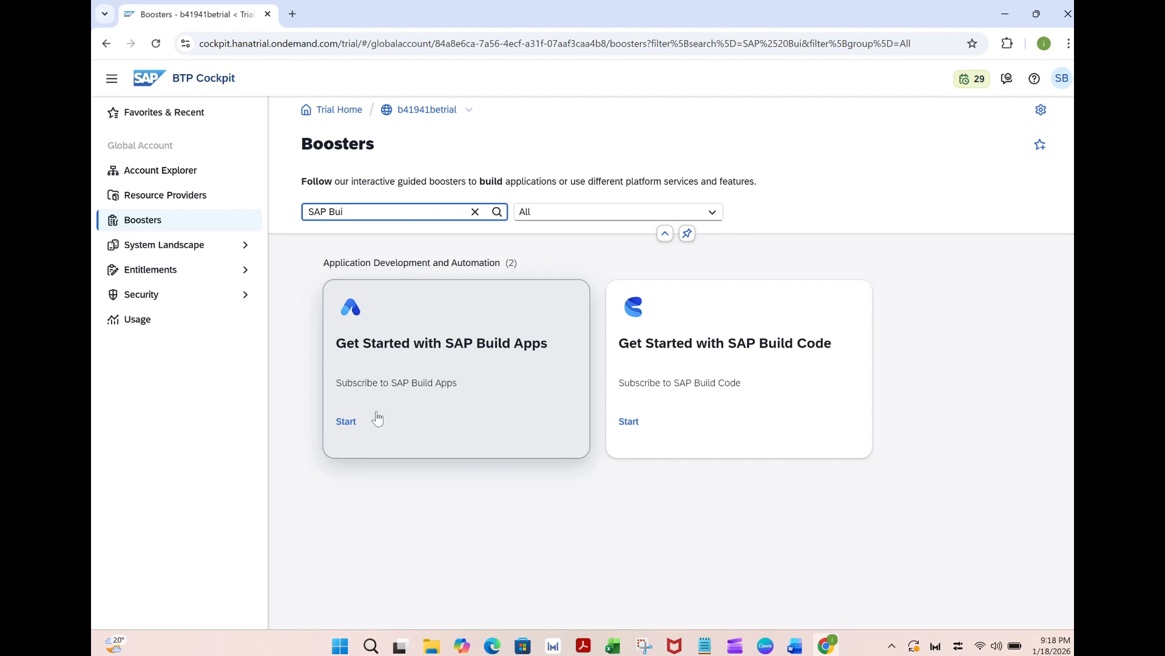
pyautogui.click(346, 421)
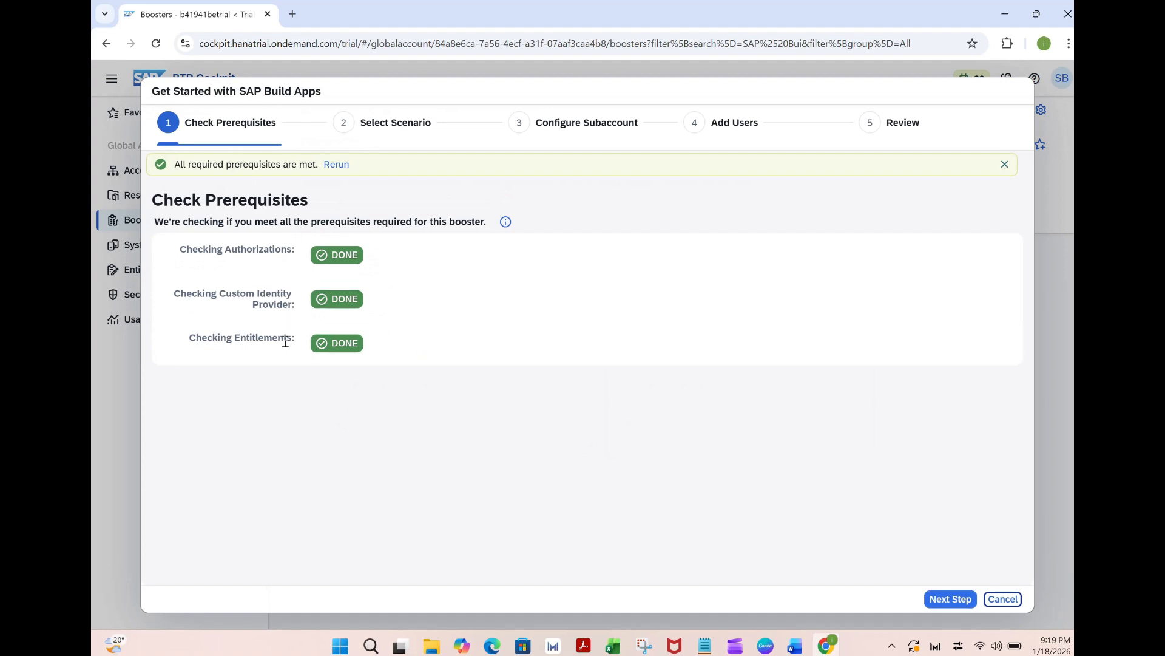
# Choose the Select Subaccount scenario for the booster and keep the trial subaccount with the dev space
pyautogui.click(951, 599)
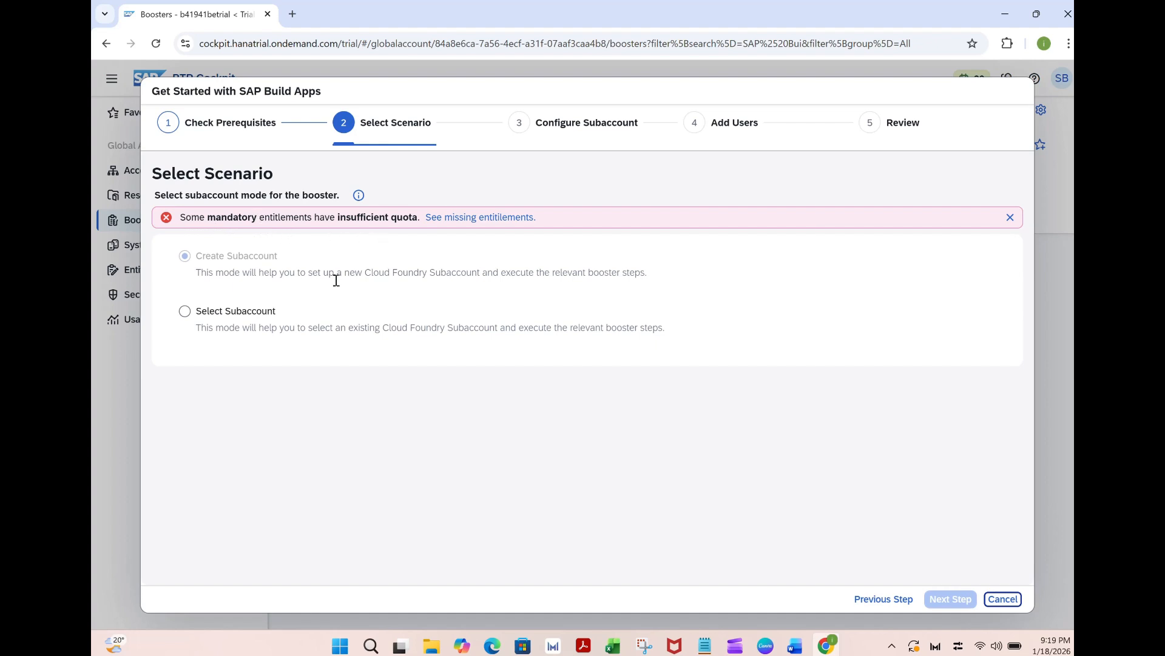
pyautogui.click(188, 317)
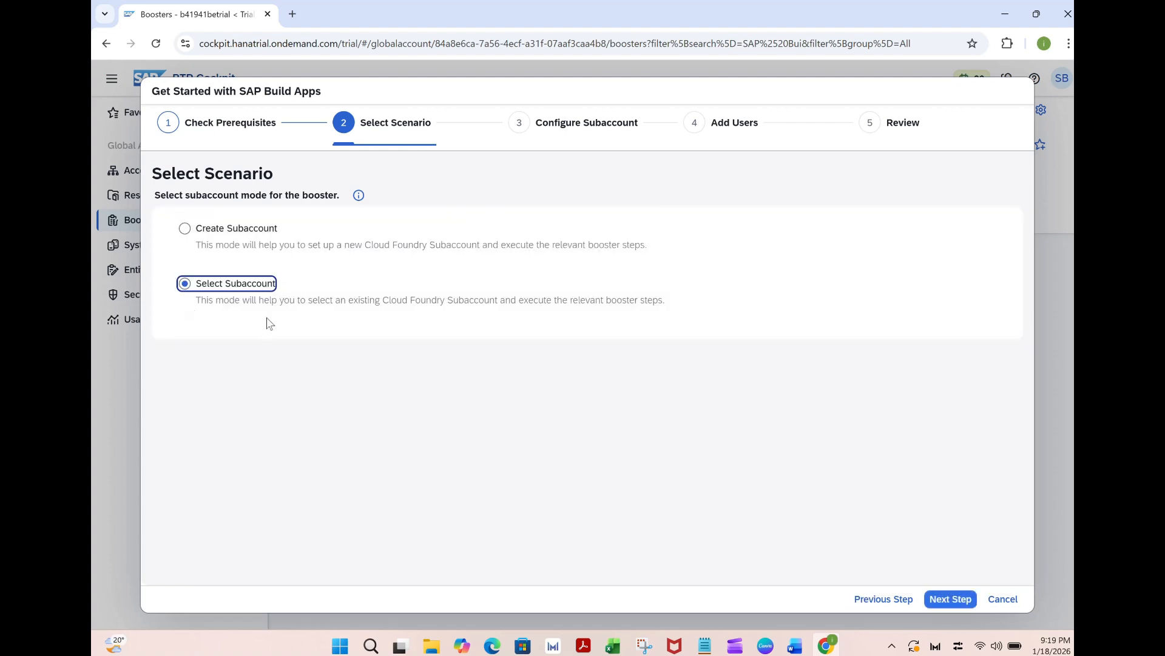
pyautogui.click(950, 603)
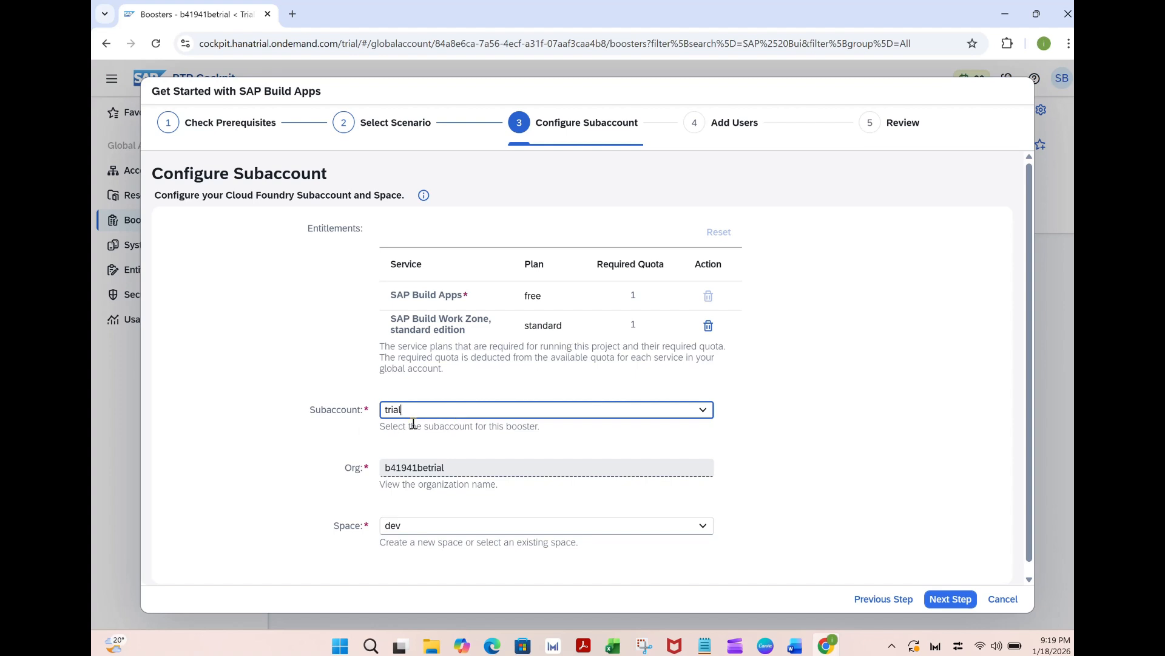
pyautogui.click(703, 411)
pyautogui.click(703, 413)
pyautogui.moveTo(1029, 381); pyautogui.dragTo(1041, 484)
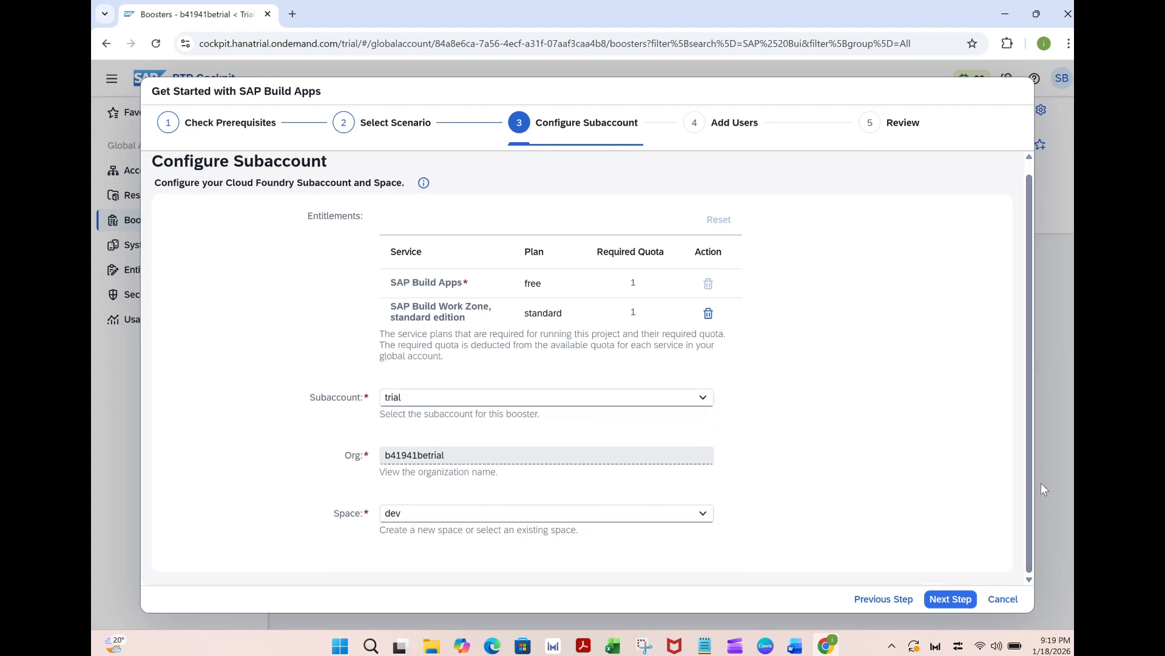
pyautogui.click(946, 601)
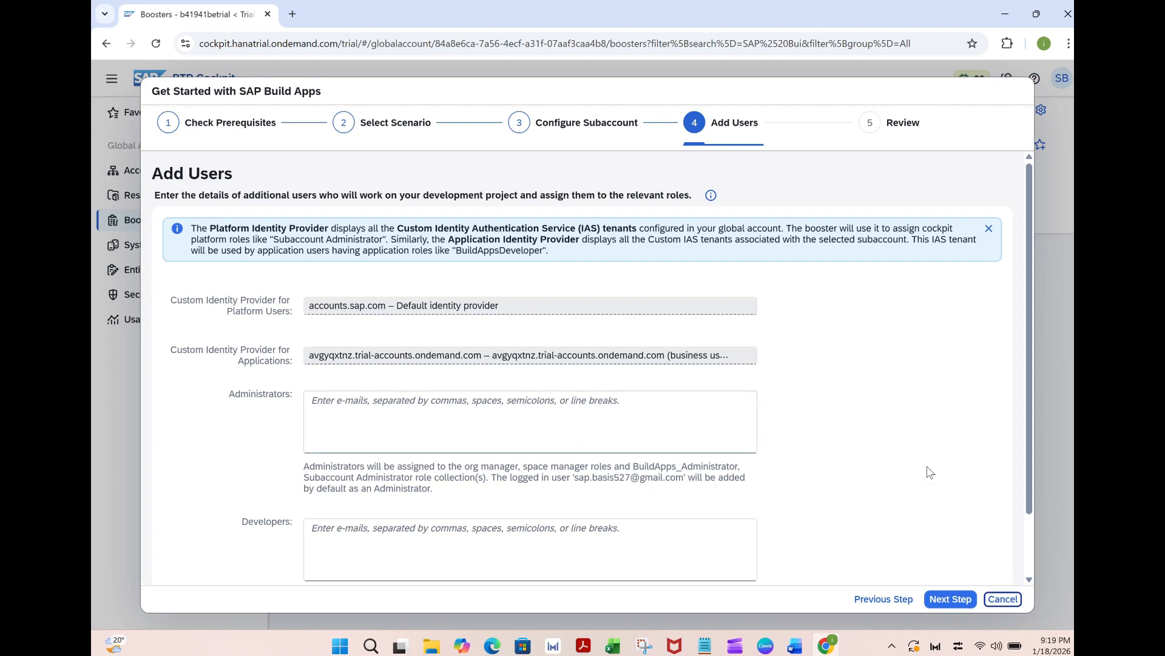
# Leave the additional administrators and developers empty and finish the booster to execute it
pyautogui.moveTo(1027, 459); pyautogui.dragTo(1046, 537)
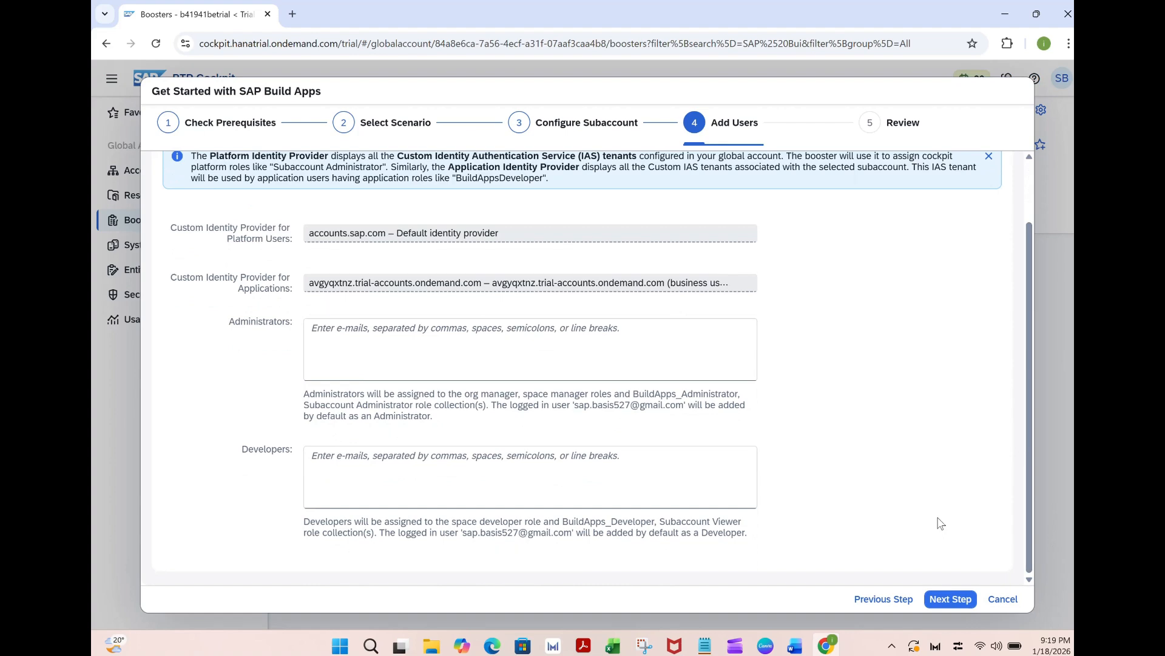
pyautogui.click(949, 600)
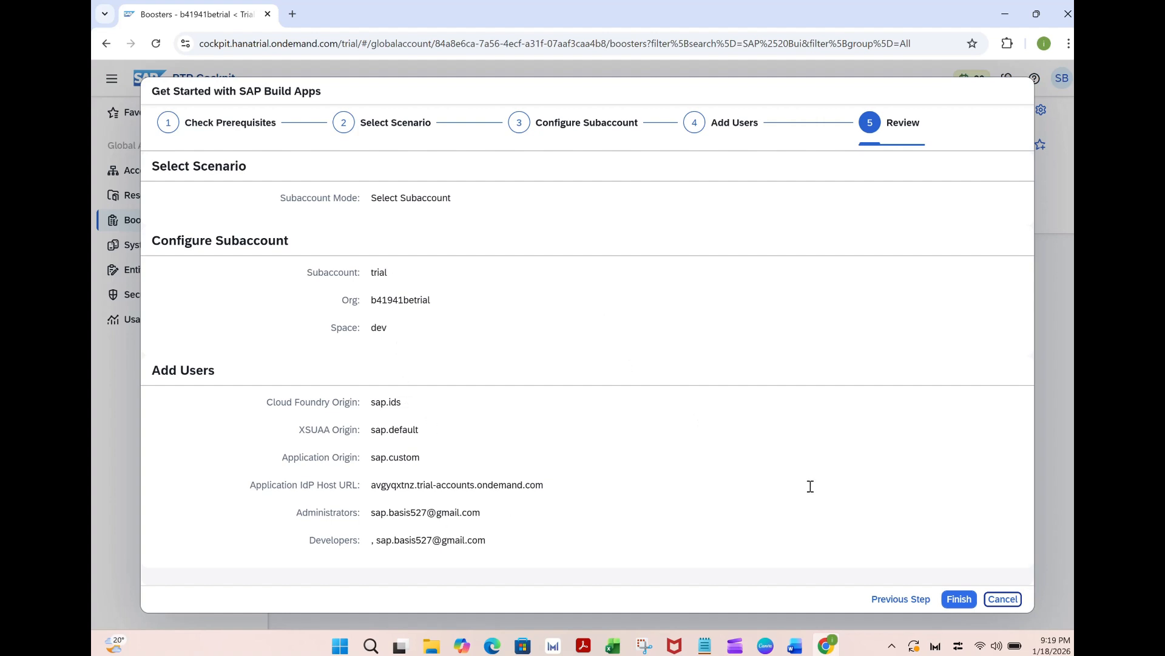
pyautogui.click(959, 599)
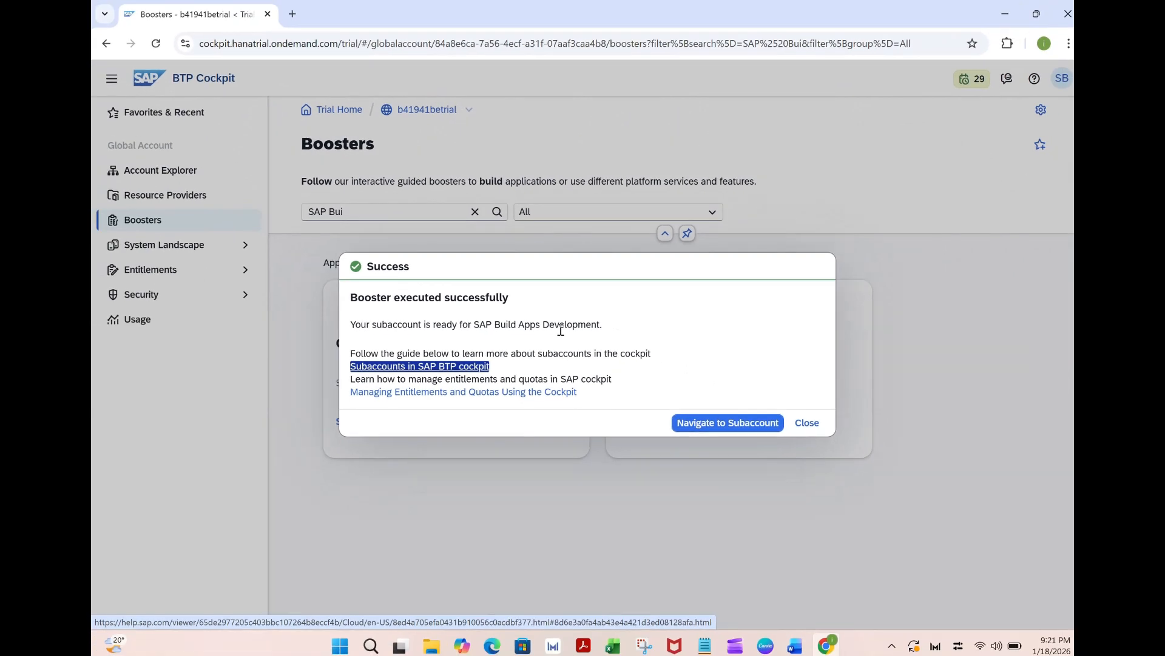
# Go to the trial subaccount from the booster result and view its instances and subscriptions
pyautogui.click(707, 428)
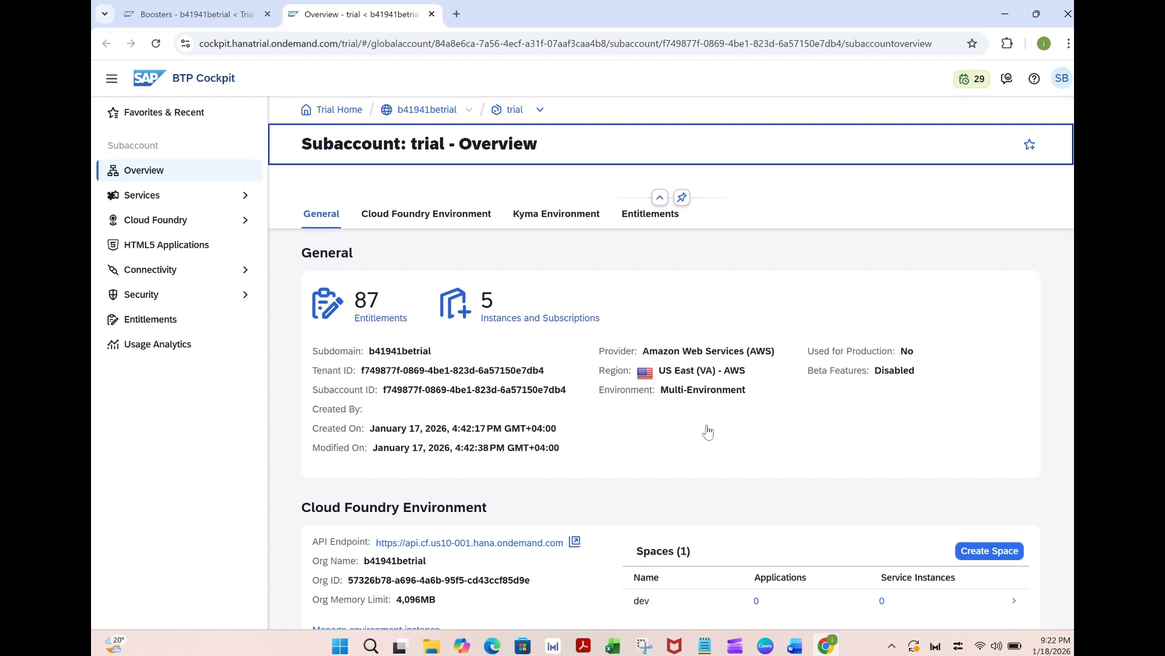
pyautogui.click(220, 195)
pyautogui.click(216, 245)
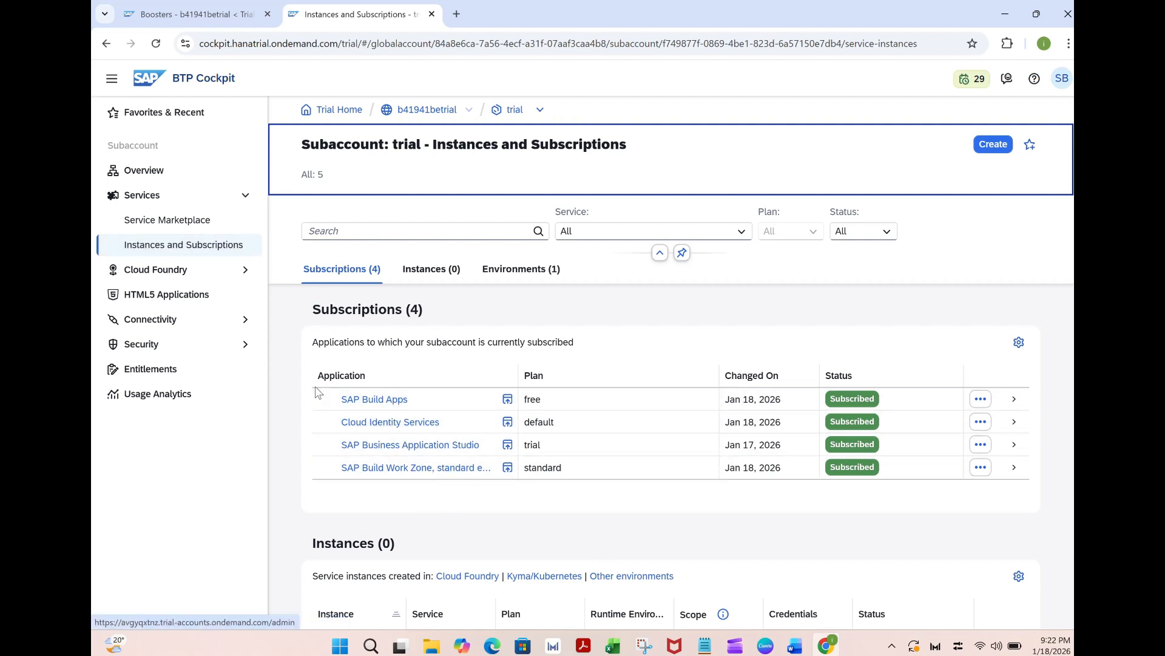
# Open role collection assignment for the trial subaccount's user that belongs to the custom business users identity provider
pyautogui.click(231, 347)
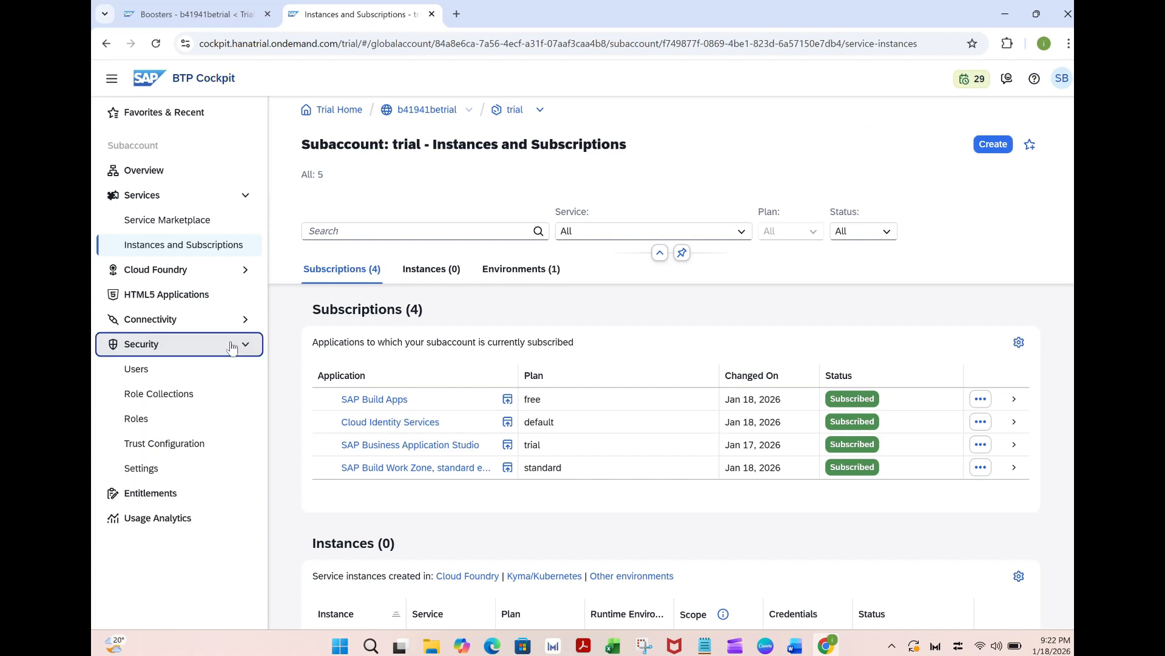
pyautogui.click(137, 372)
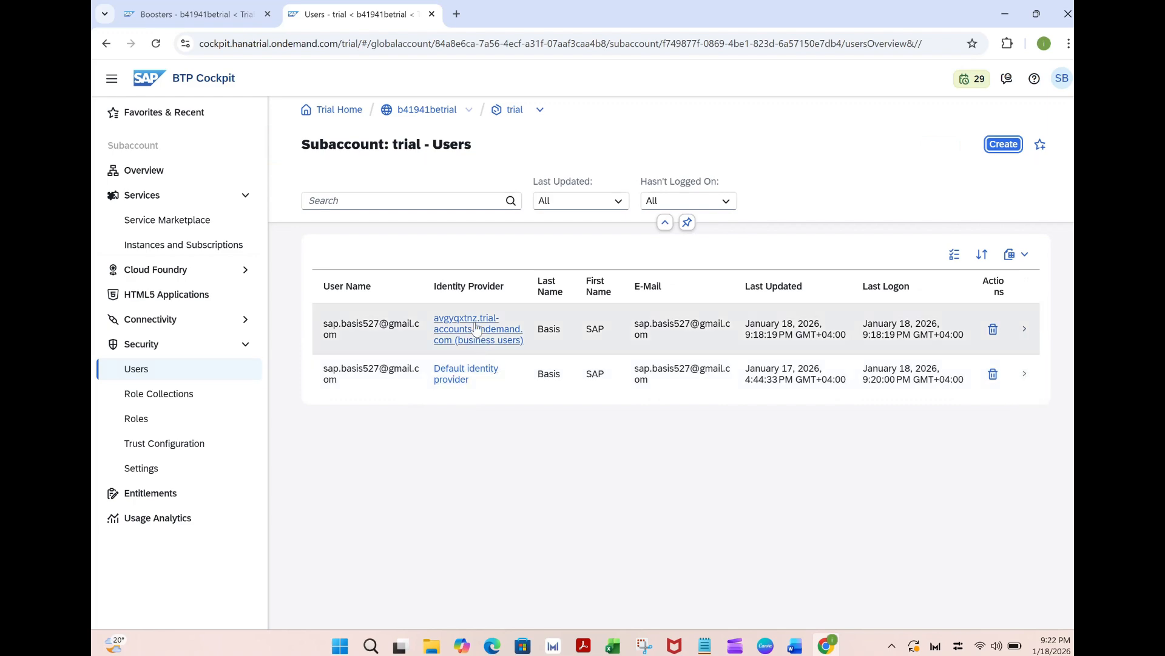
pyautogui.click(1030, 335)
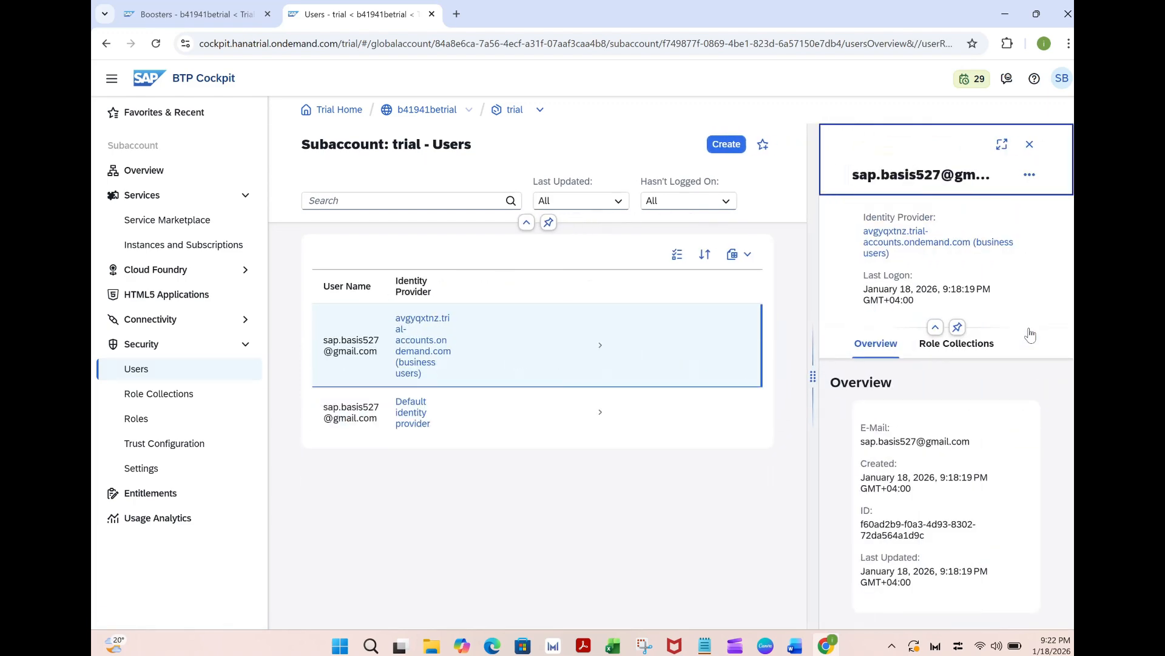
pyautogui.click(969, 345)
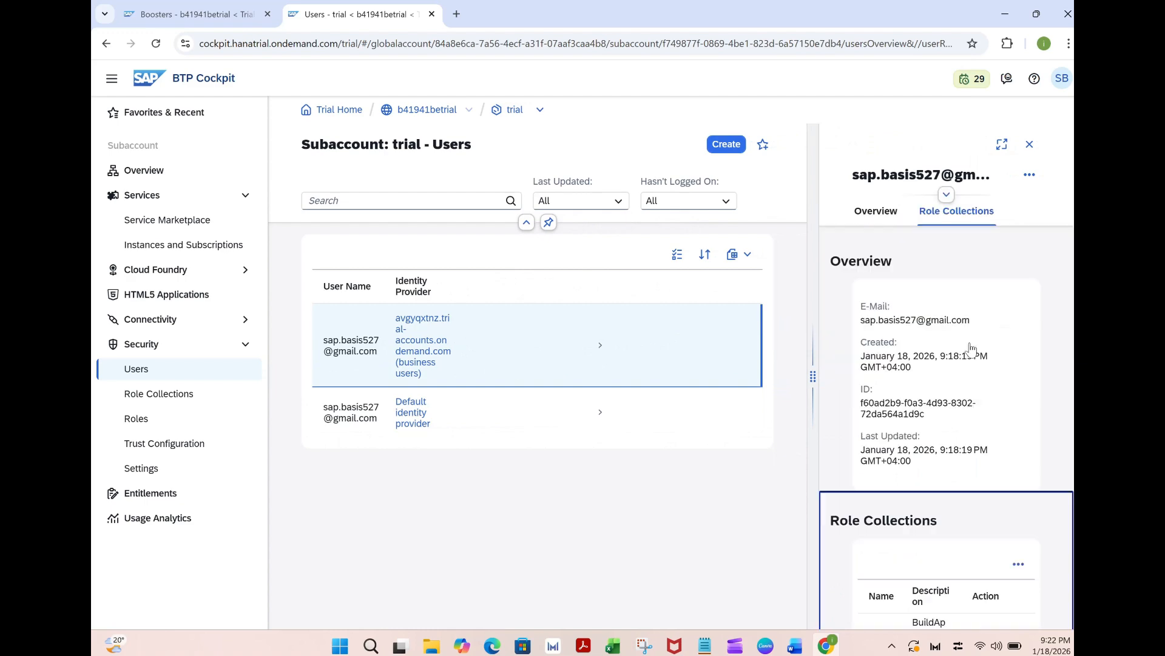
pyautogui.click(1018, 298)
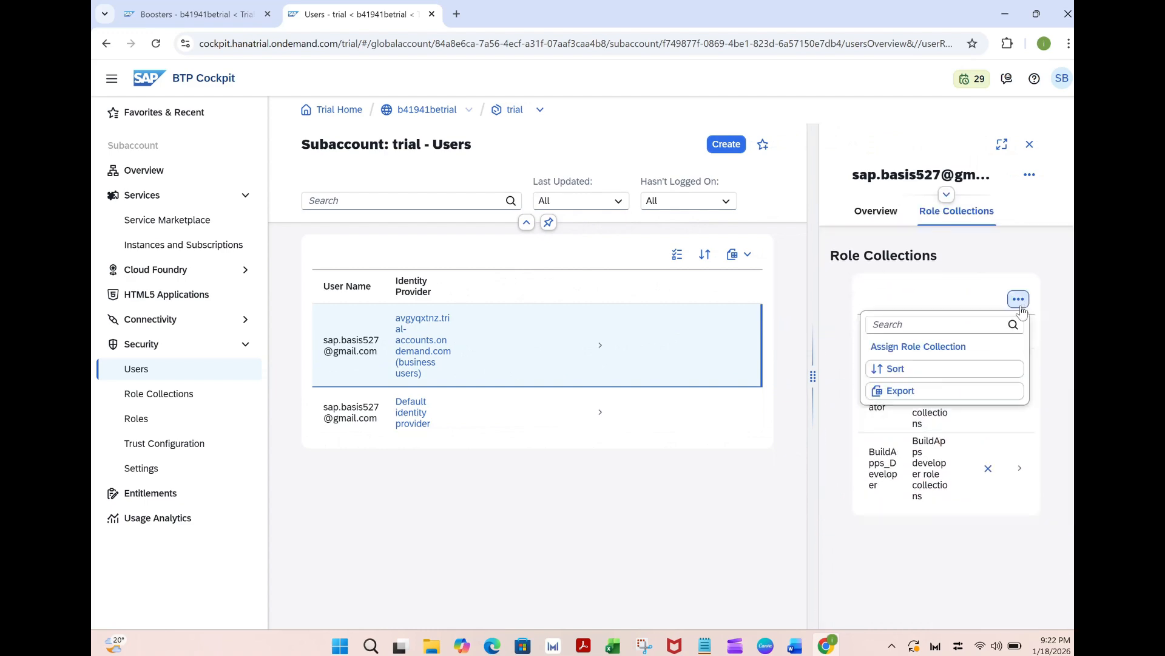
pyautogui.click(964, 347)
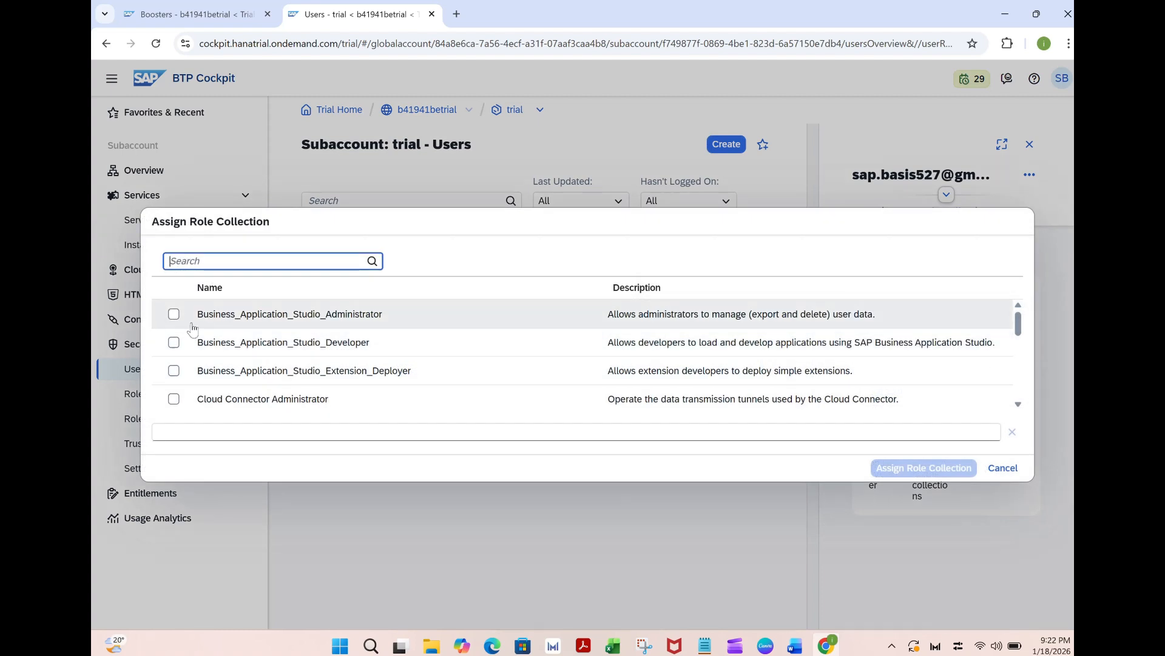
# Select the three Business_Application_Studio role collections, Cloud Connector Administrator, Connectivity and Destination Administrator, and Destination Administrator
pyautogui.click(174, 315)
pyautogui.click(174, 343)
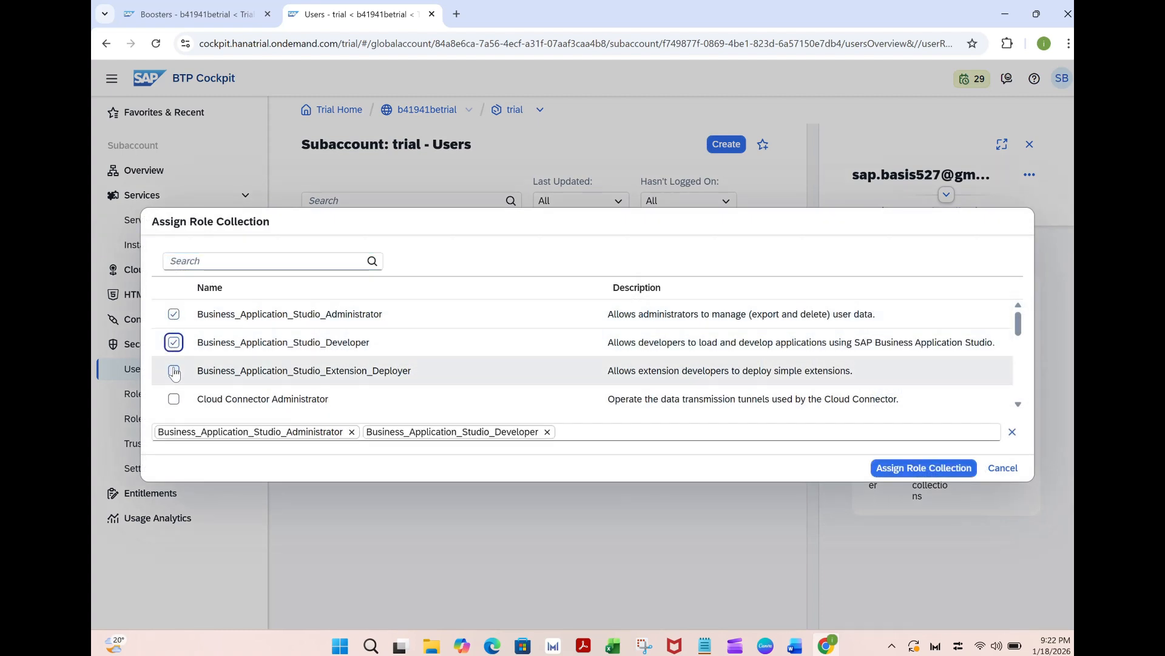
pyautogui.click(174, 372)
pyautogui.click(174, 399)
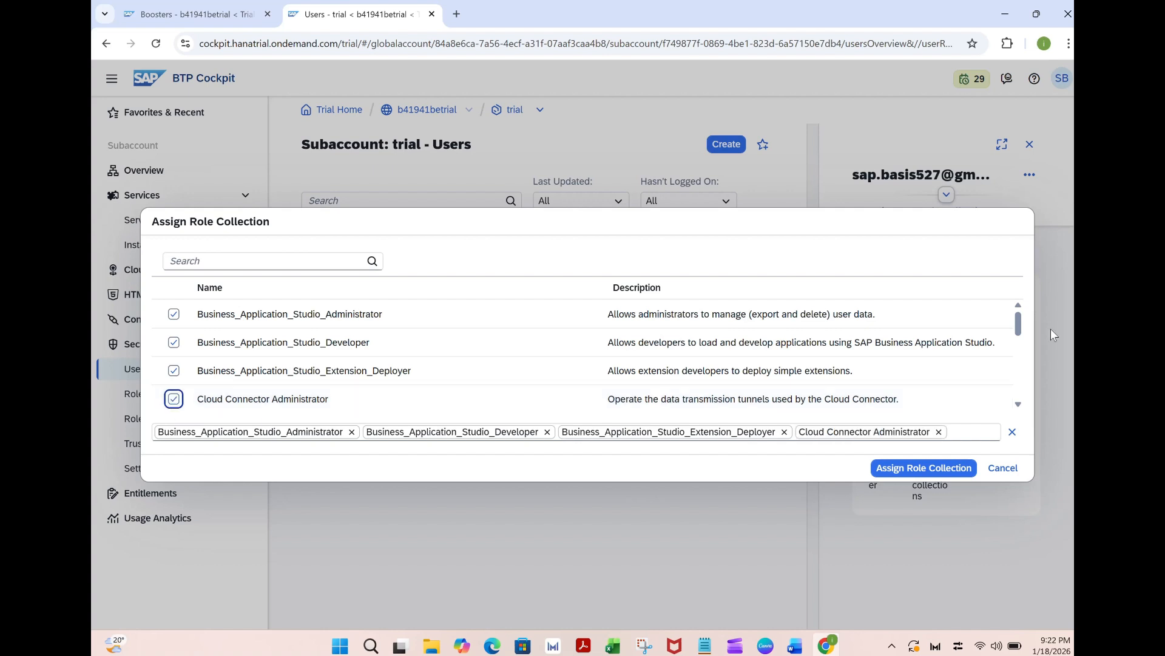
pyautogui.scroll(-3, 1019, 406)
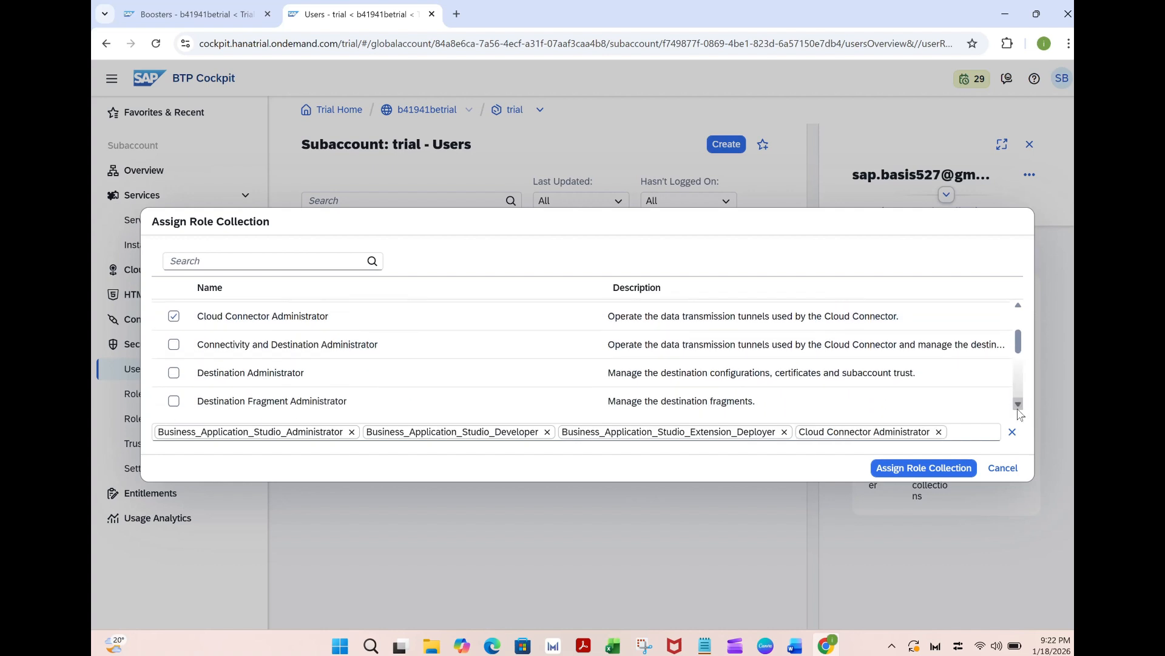
pyautogui.click(174, 346)
pyautogui.click(173, 372)
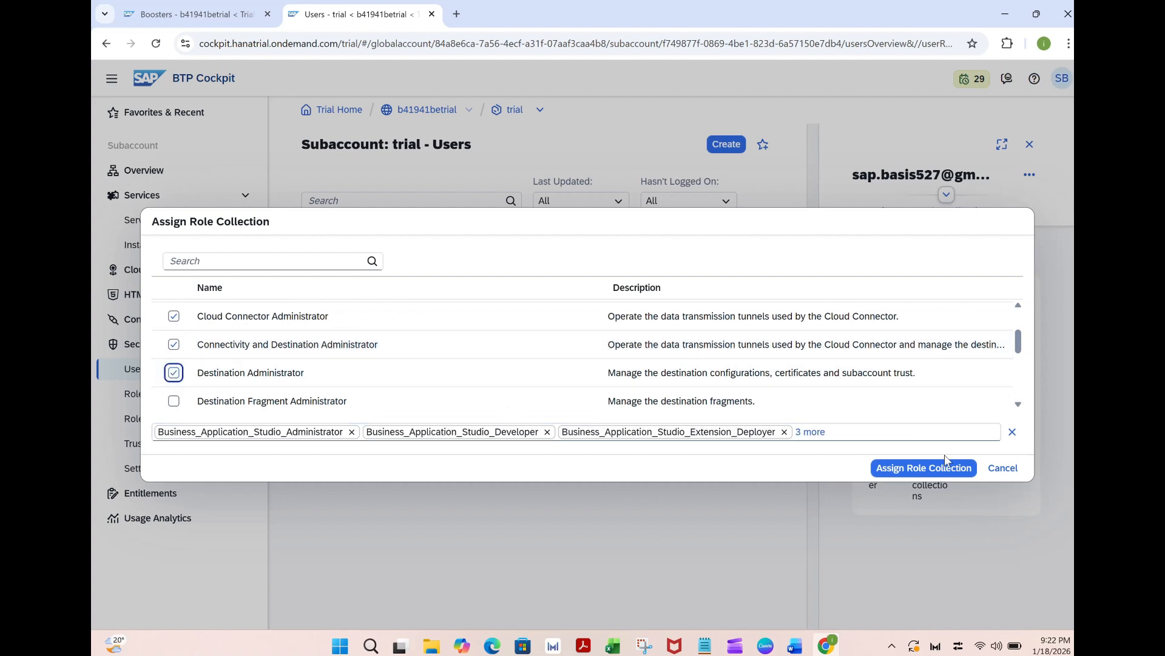
# Add Launchpad_Admin to the selection and assign the selected role collections to the user
pyautogui.scroll(-3, 1019, 407)
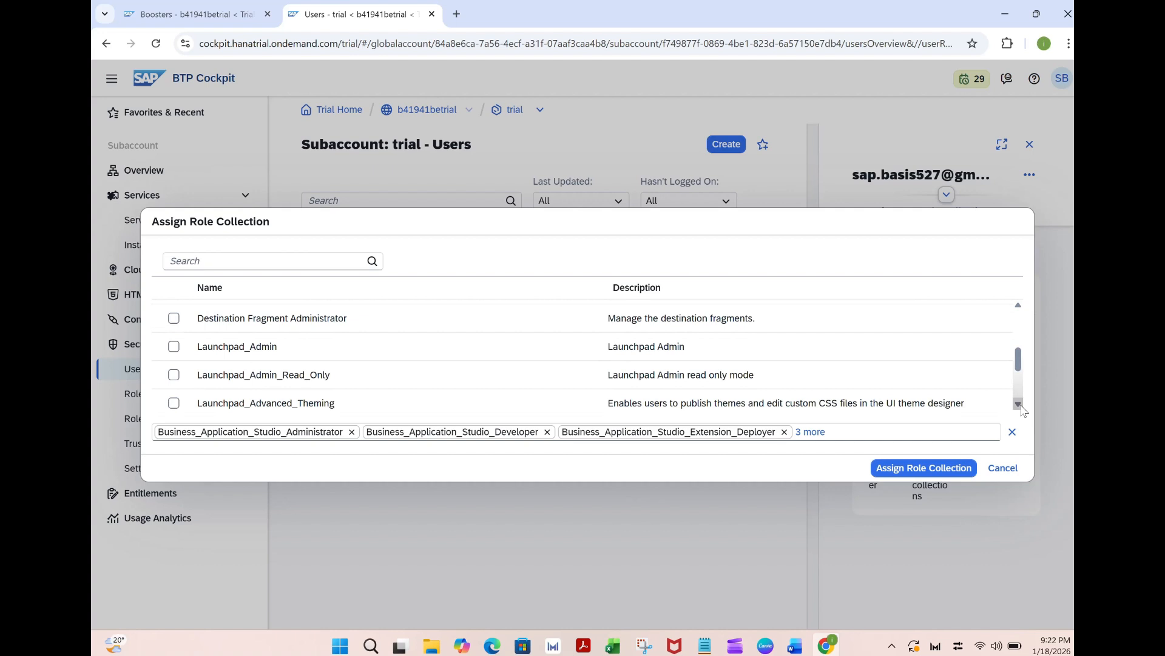
pyautogui.scroll(-2, 1024, 409)
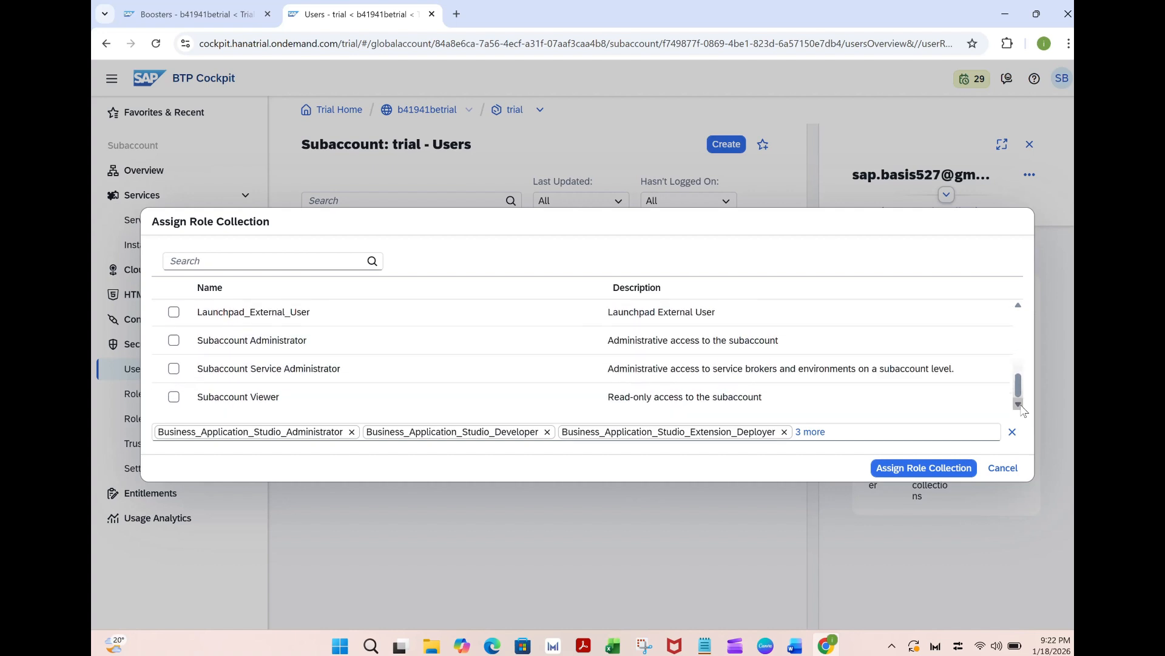
pyautogui.click(1019, 307)
pyautogui.click(1019, 307)
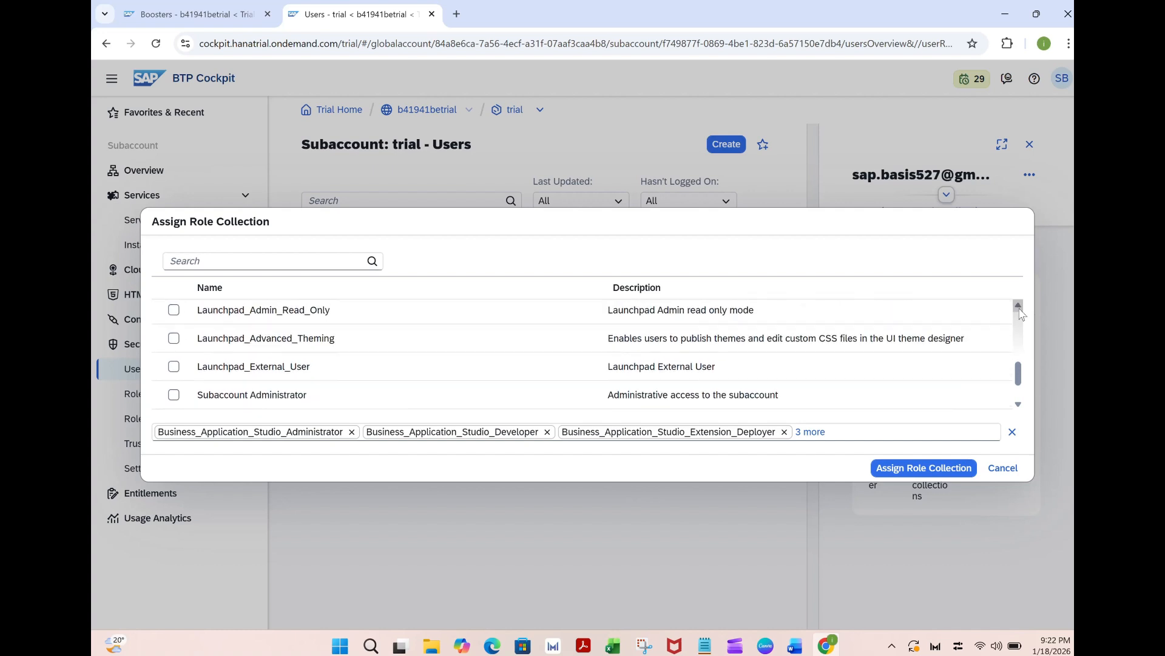
pyautogui.click(1019, 308)
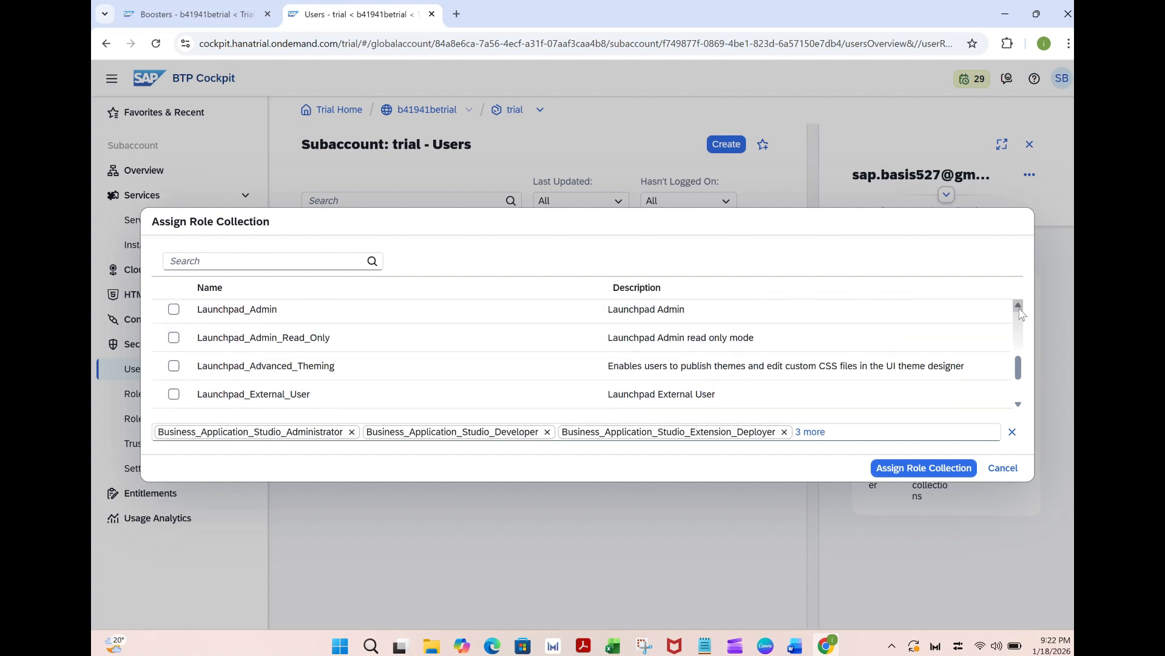
pyautogui.click(1020, 307)
pyautogui.click(1019, 307)
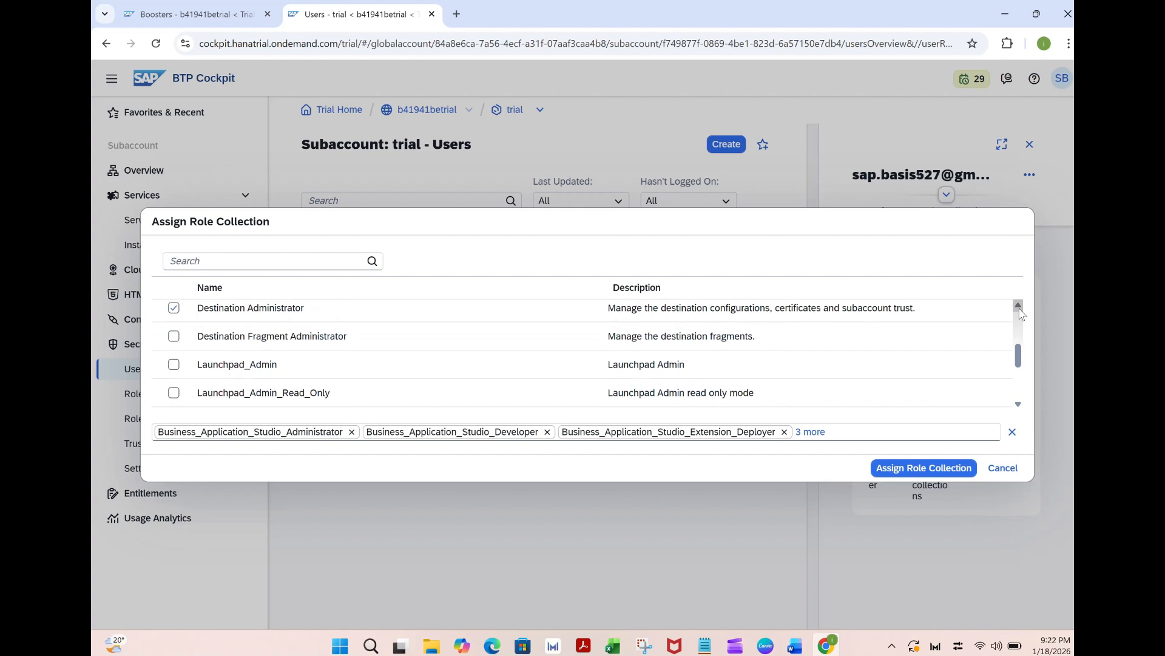
pyautogui.click(174, 364)
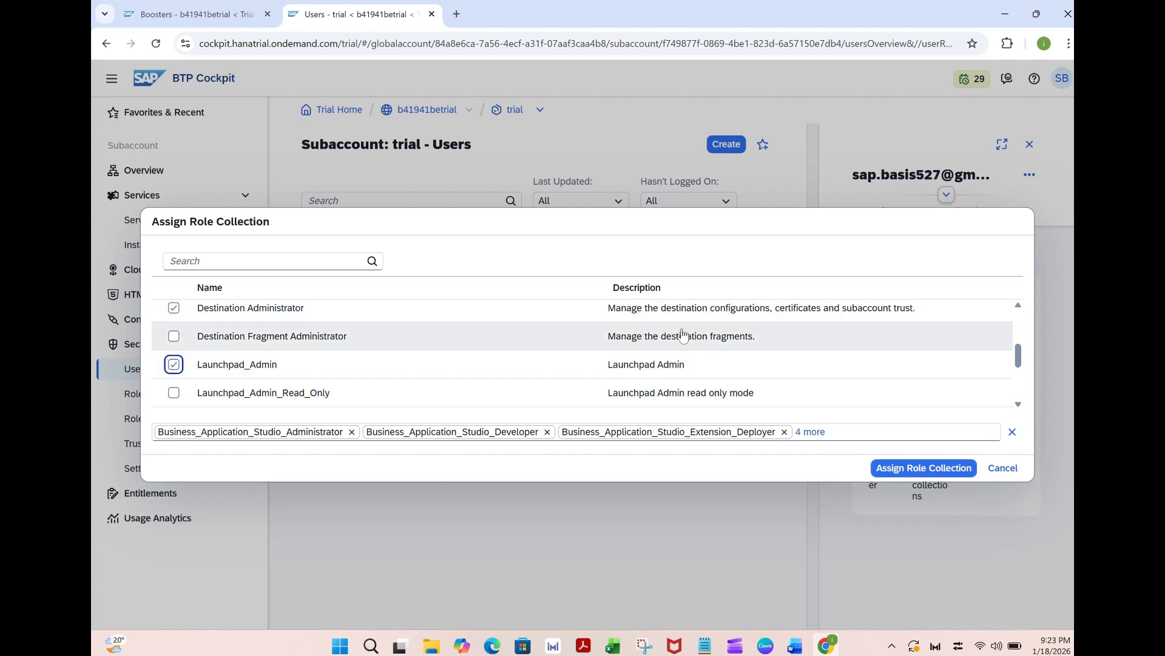
pyautogui.click(1021, 306)
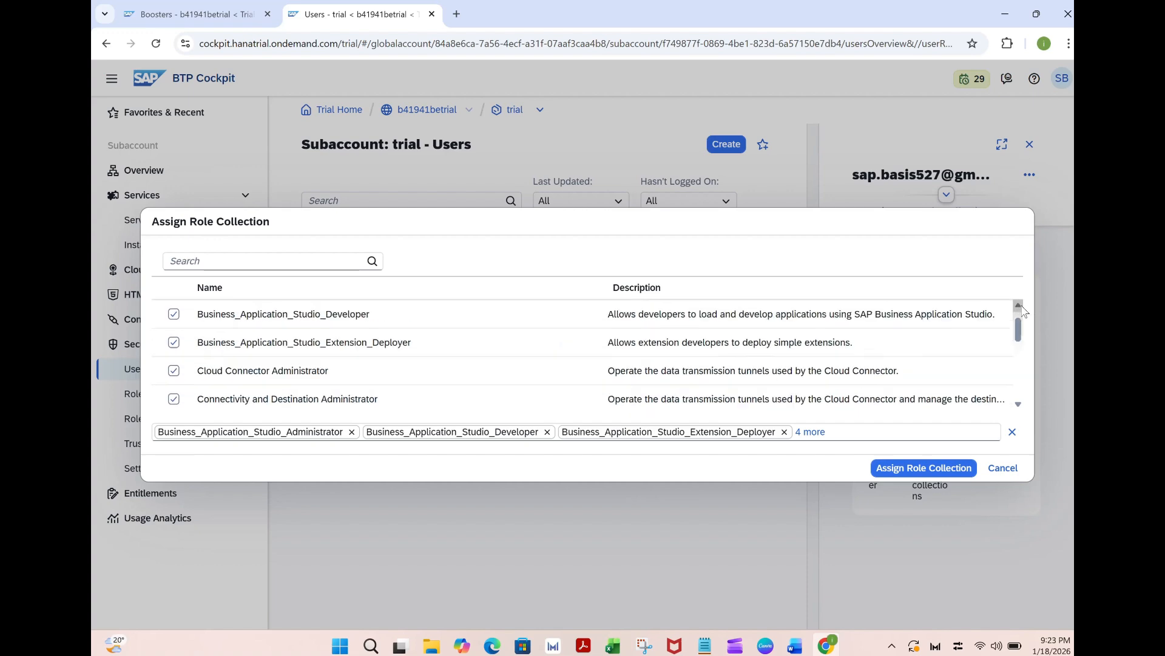
pyautogui.click(1021, 307)
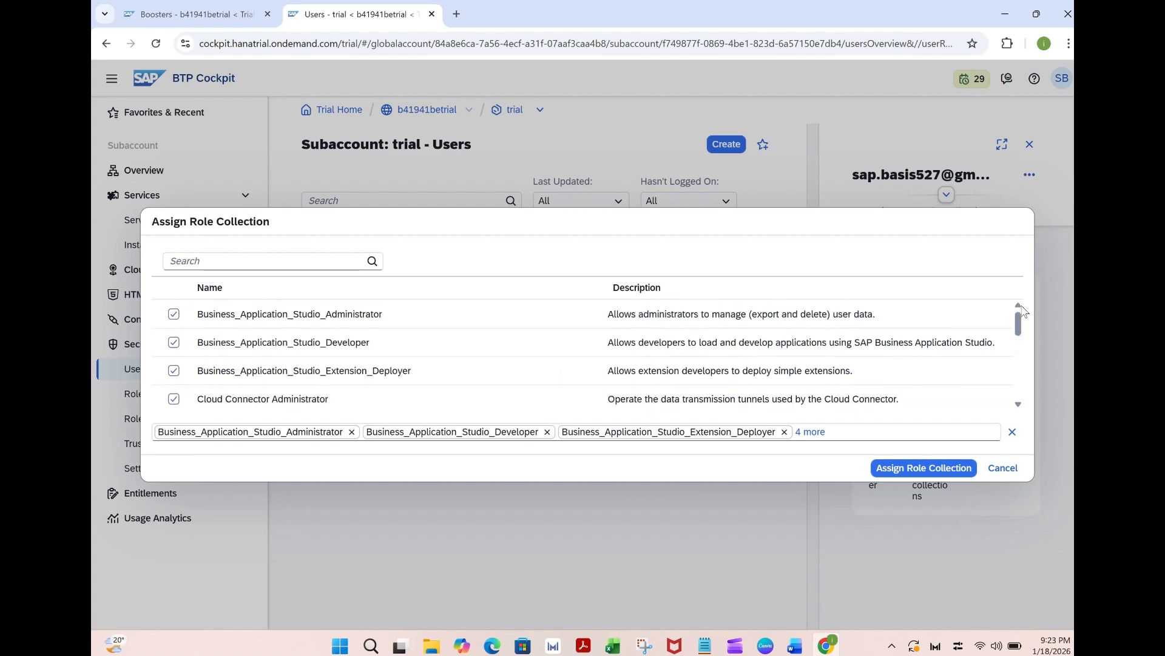
pyautogui.click(910, 470)
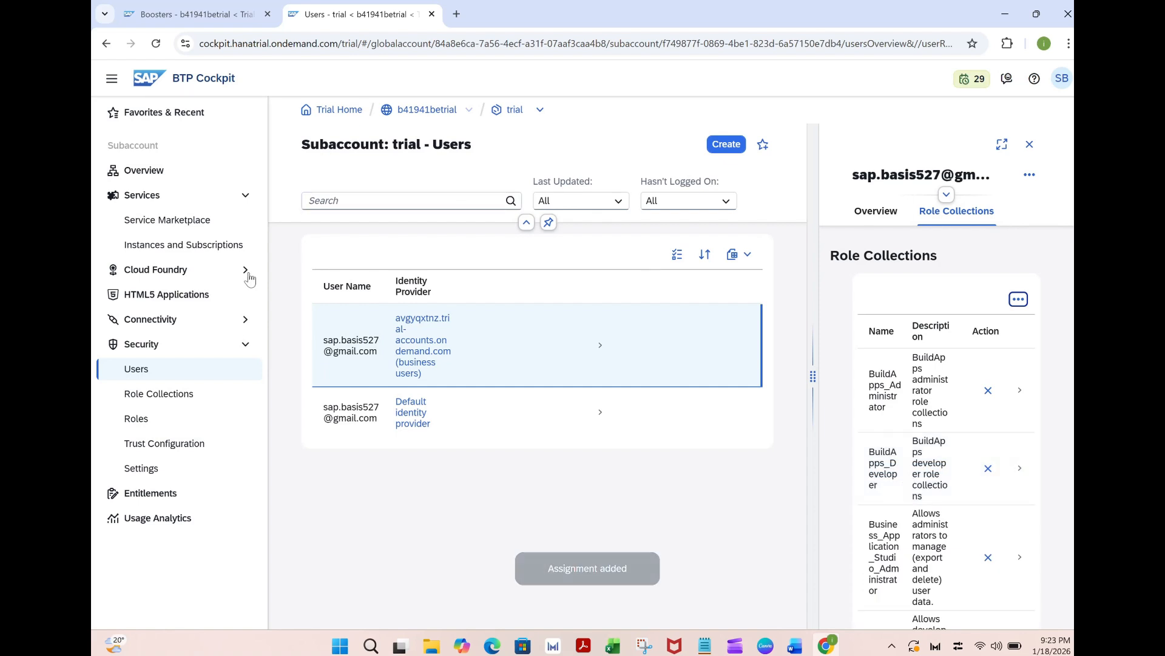
# Open SAP Build Apps from the subaccount's subscriptions, sign out of SAP Build and close its page
pyautogui.click(209, 247)
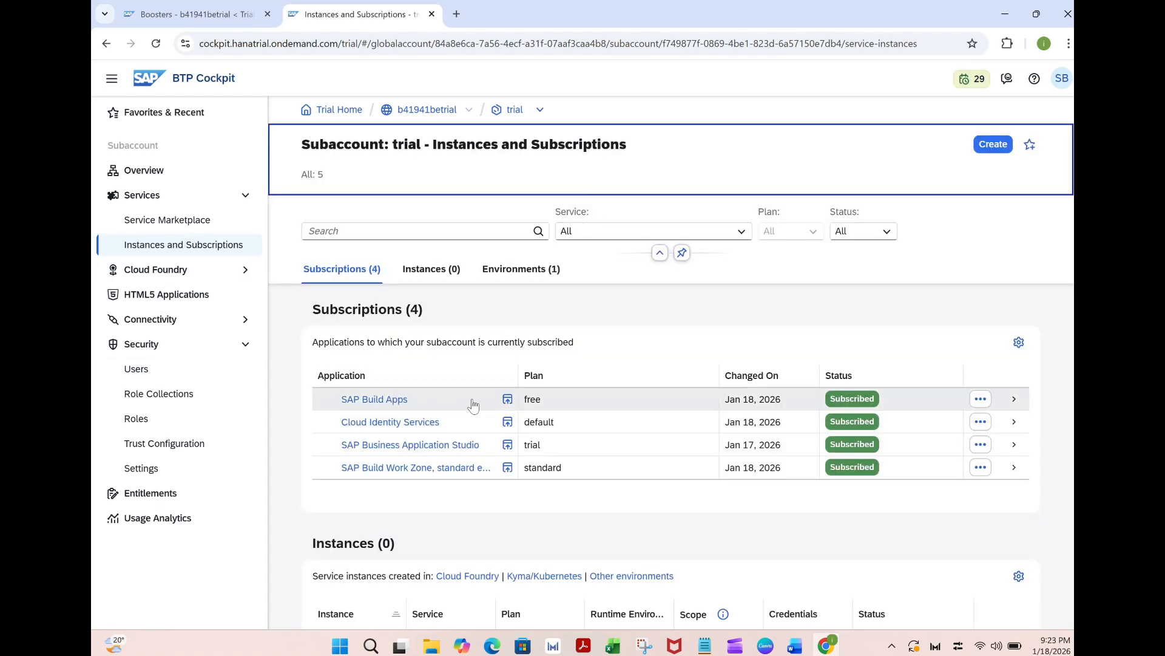
pyautogui.click(508, 400)
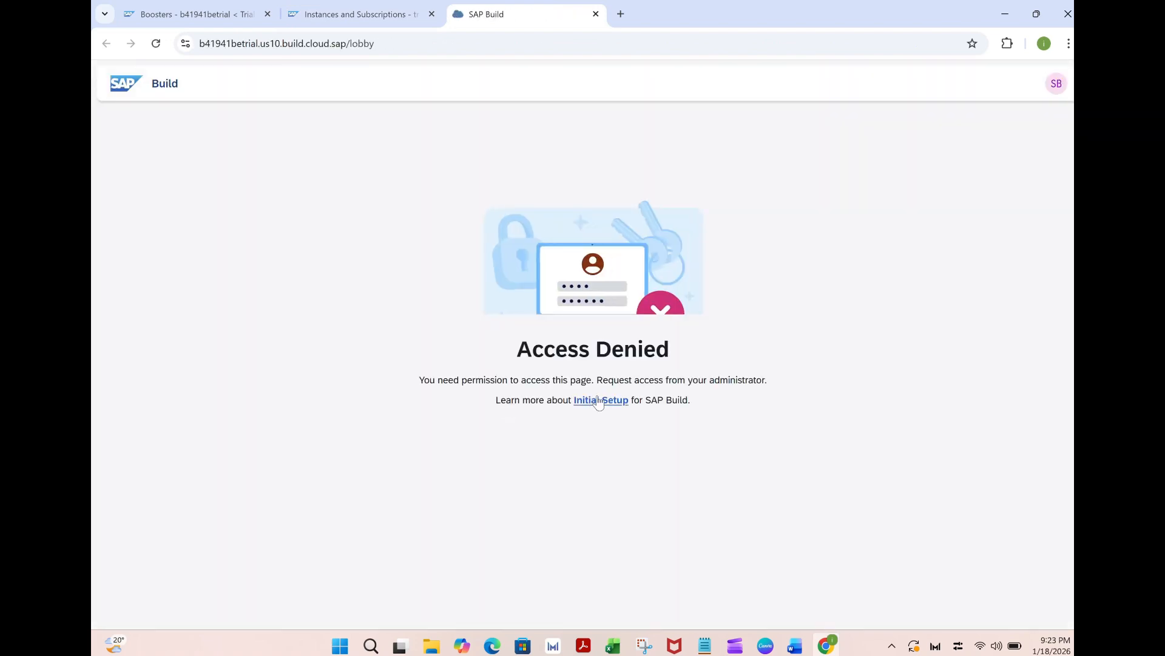
pyautogui.click(1058, 87)
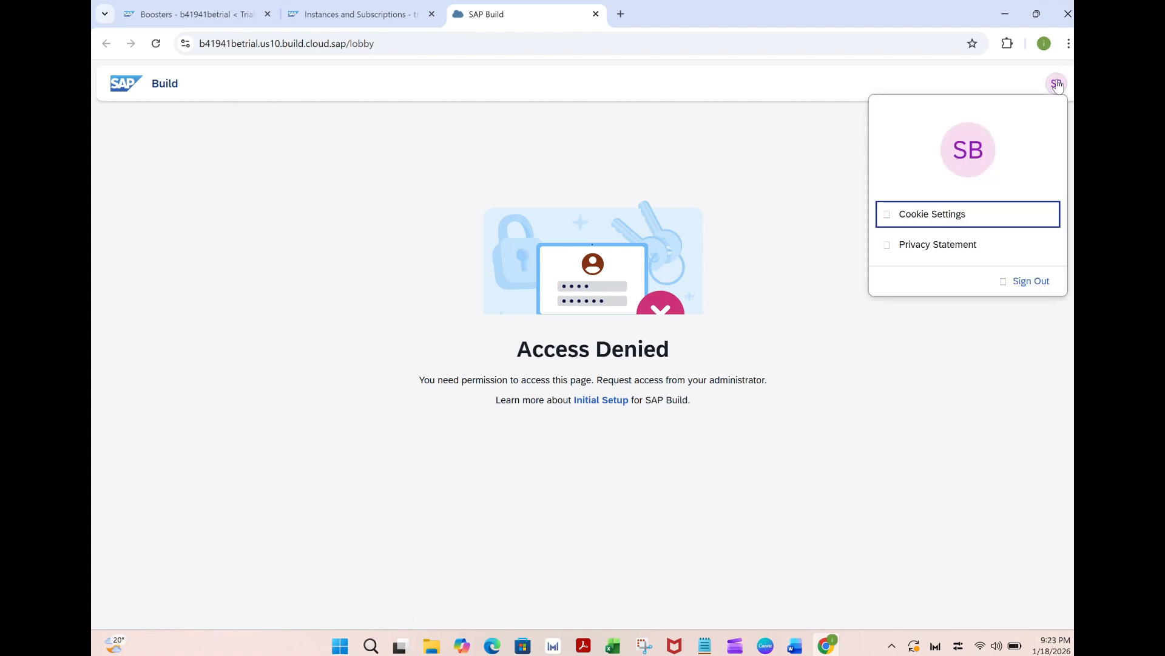
pyautogui.click(1022, 283)
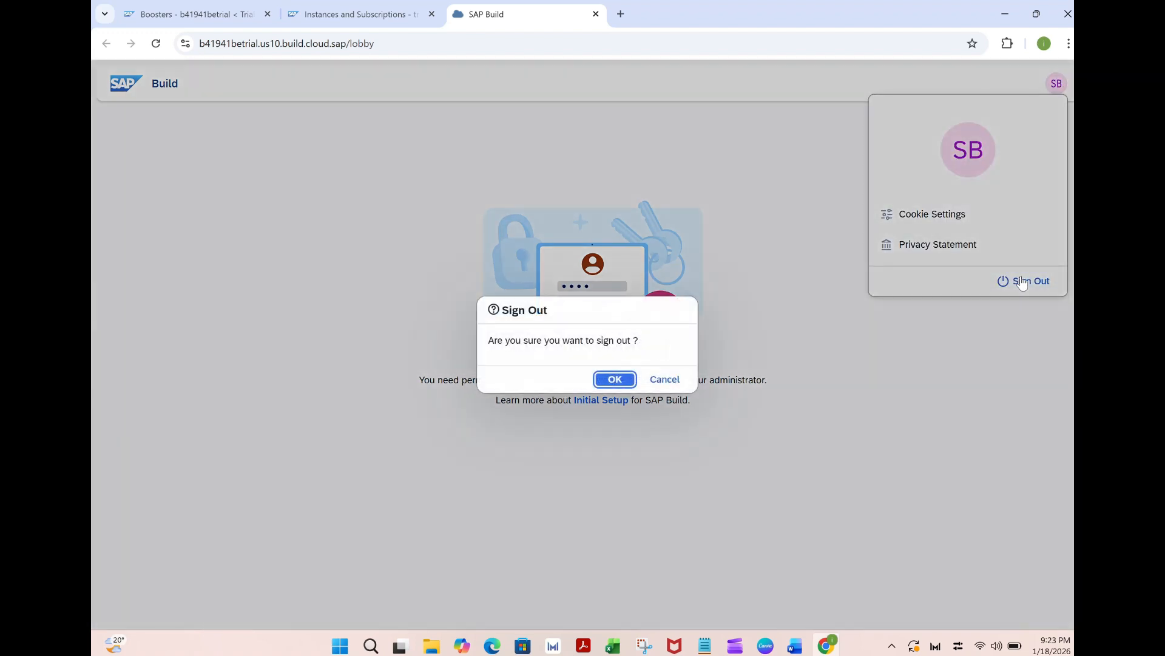
pyautogui.click(614, 380)
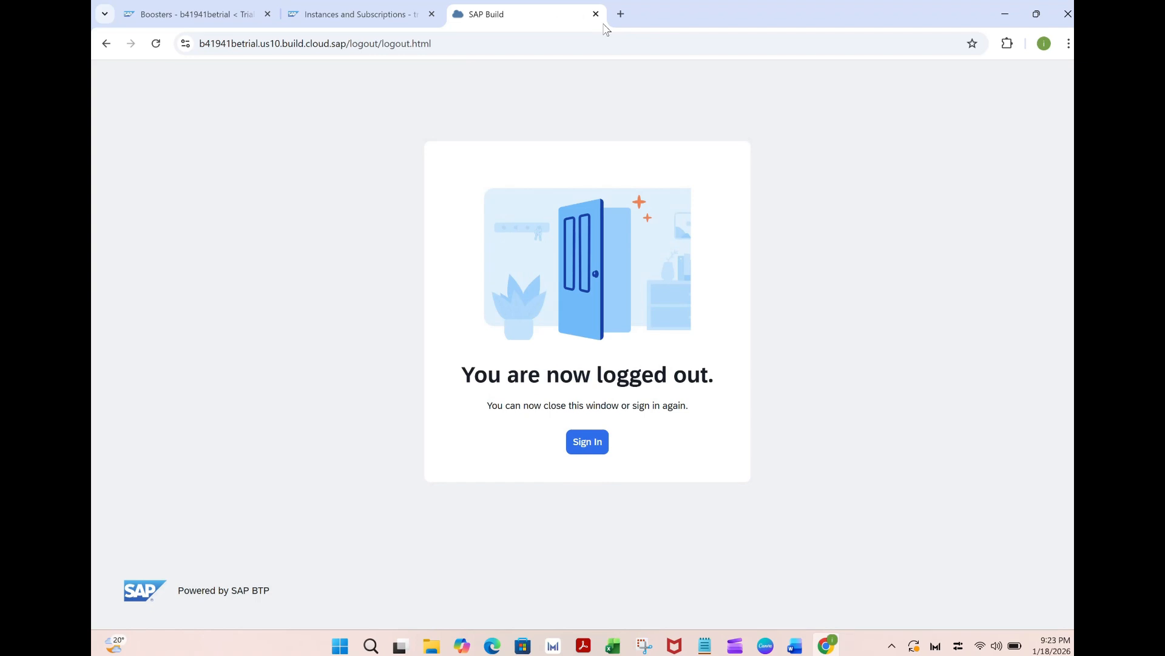
pyautogui.click(596, 14)
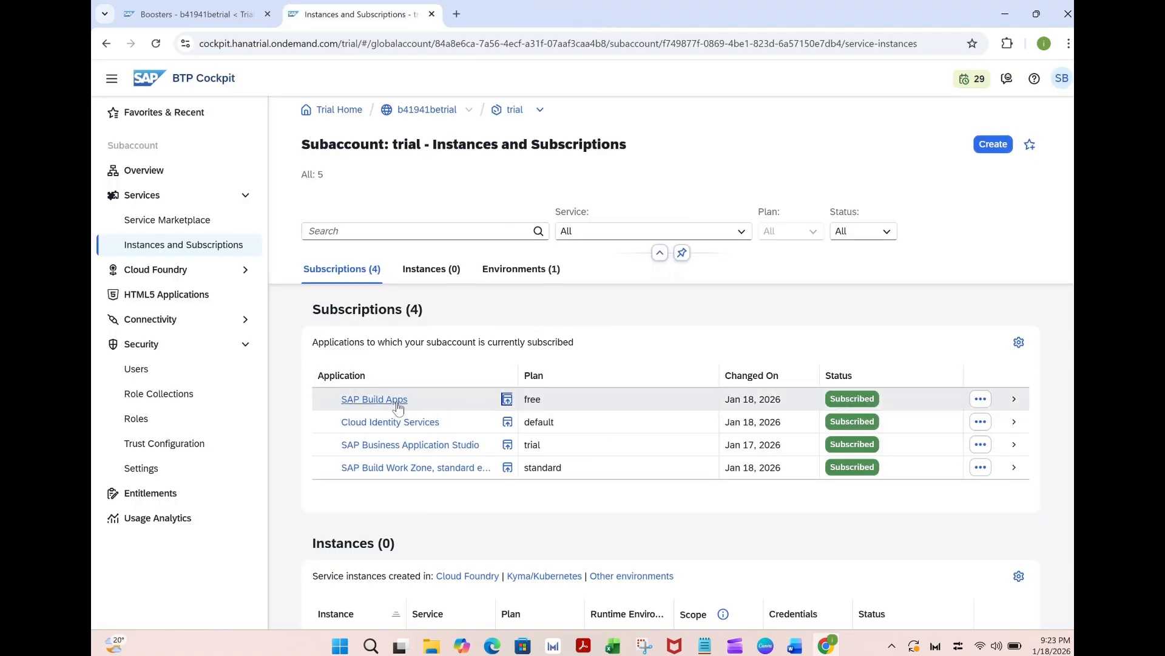
# Reopen SAP Build Apps and sign in through the custom trial-accounts identity provider with the account e-mail and password
pyautogui.click(506, 399)
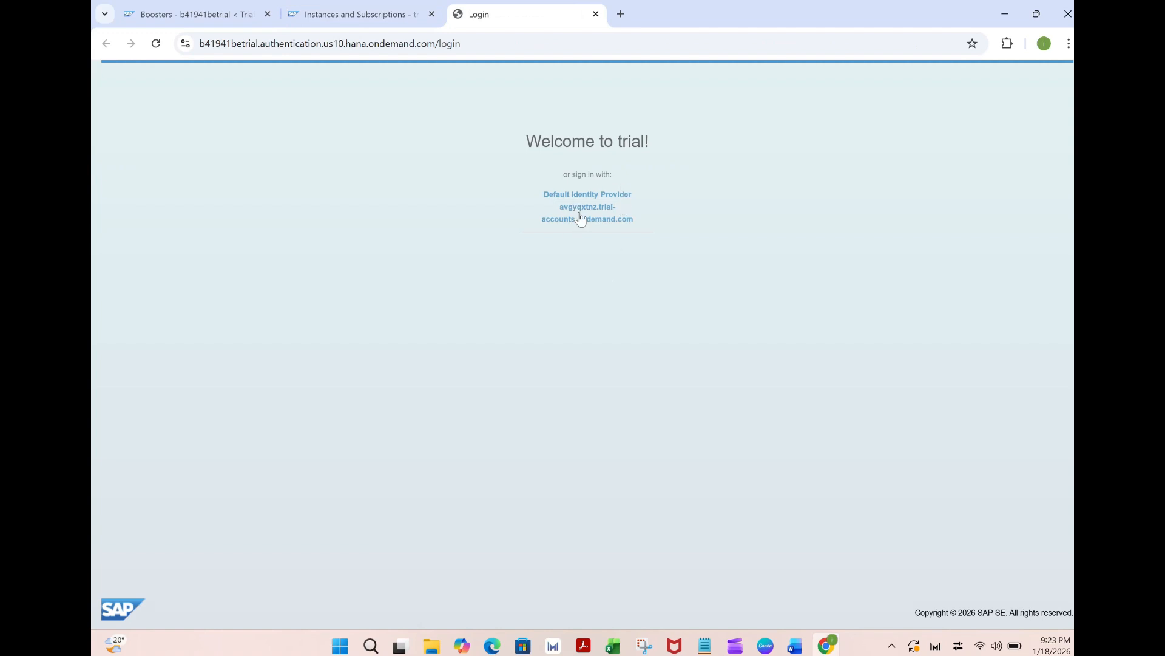
pyautogui.click(583, 216)
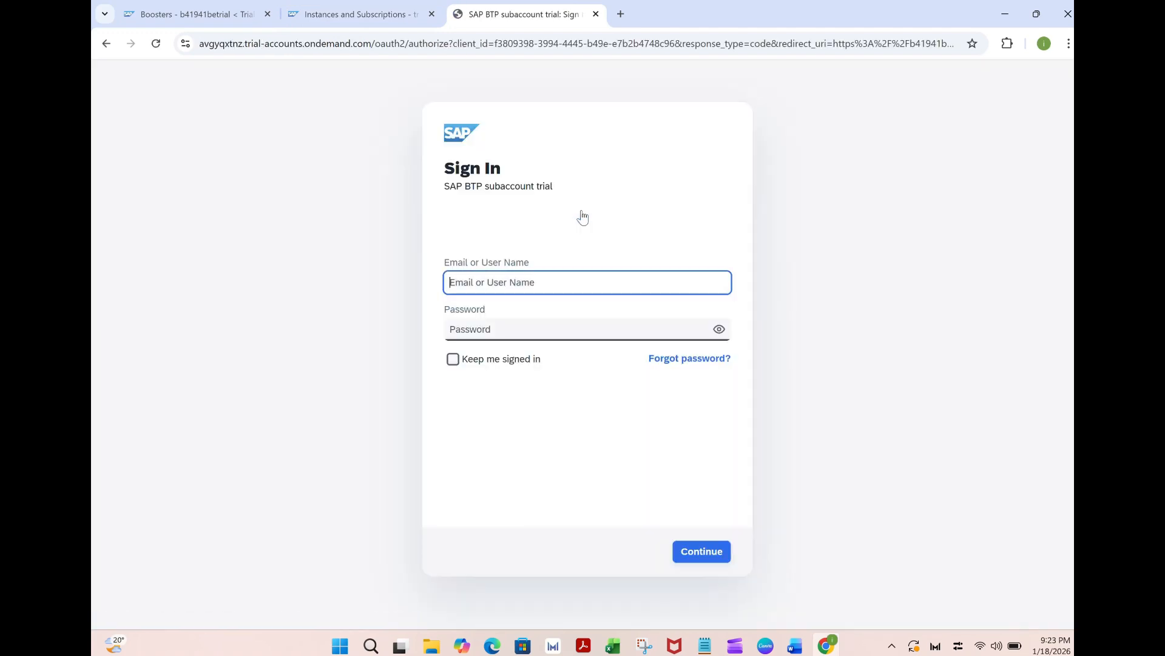
pyautogui.press('Tab')
pyautogui.write('••')
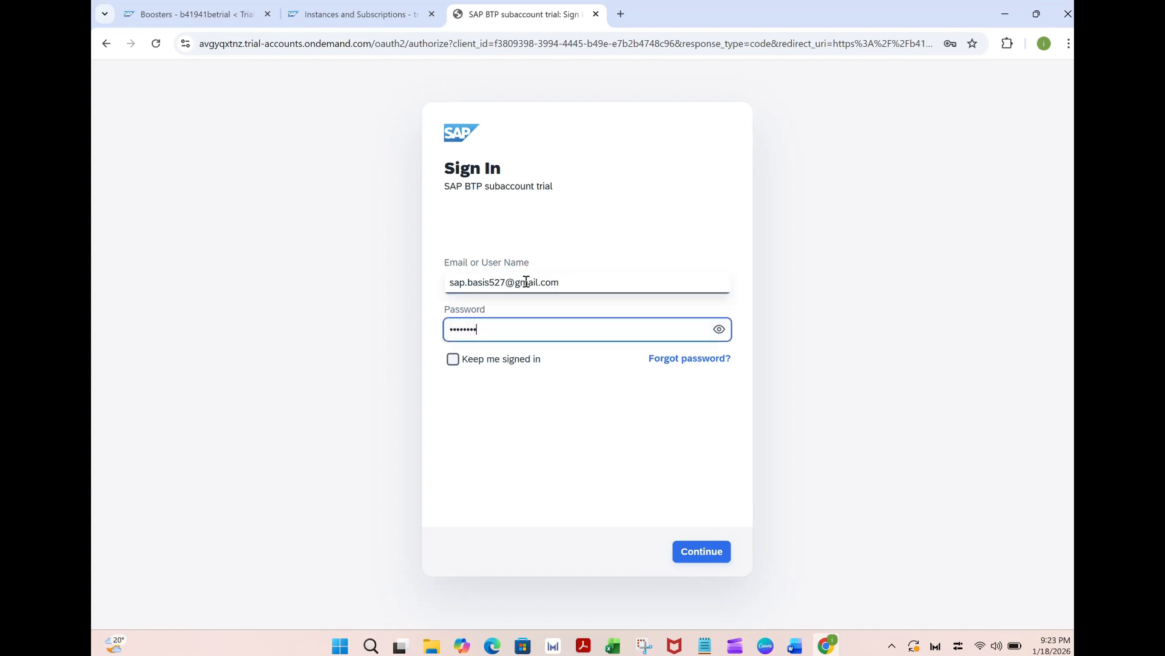
pyautogui.press('Return')
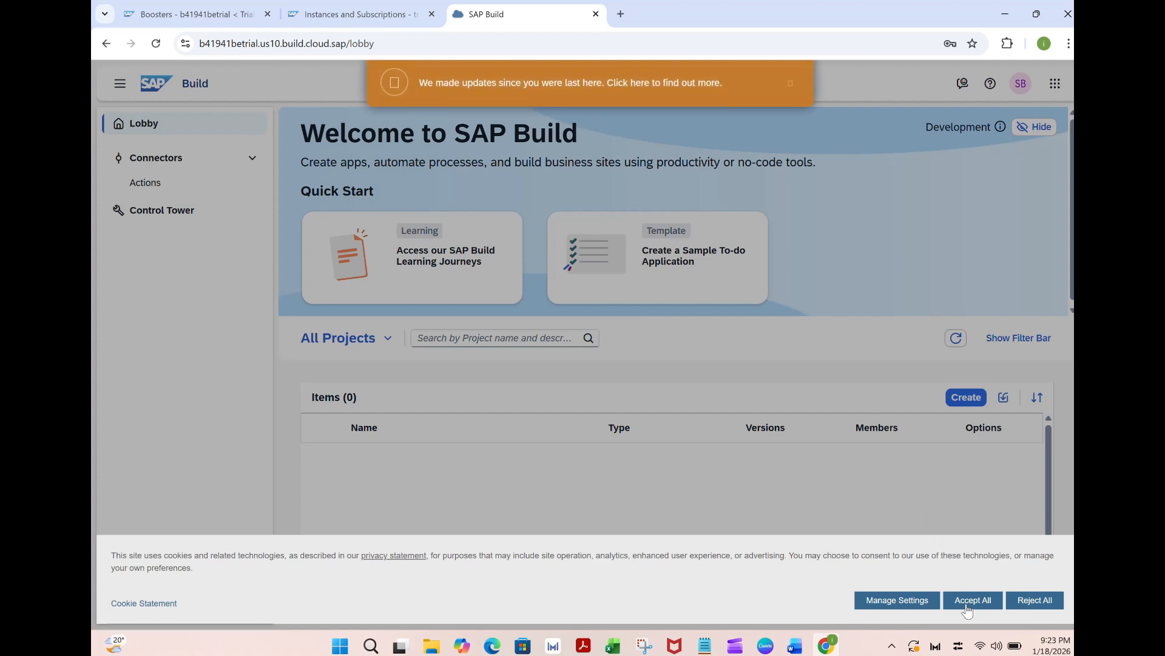
# Accept all cookies in the SAP Build lobby, and view the project creation objectives without creating a project
pyautogui.click(965, 598)
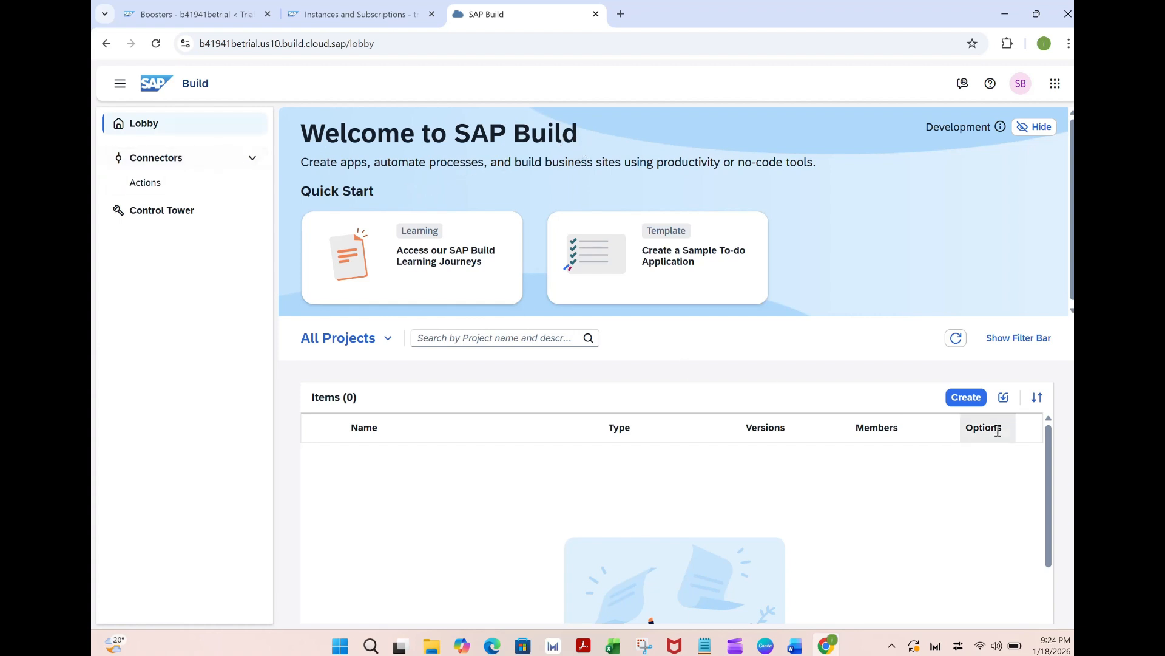
pyautogui.click(966, 397)
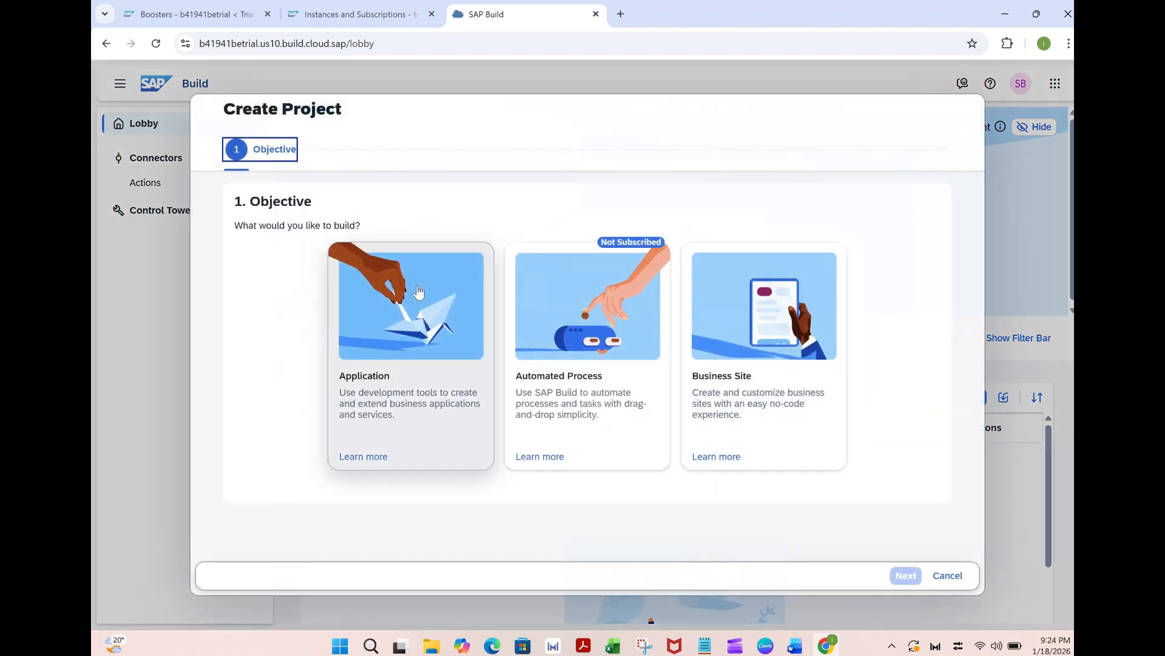
pyautogui.click(954, 576)
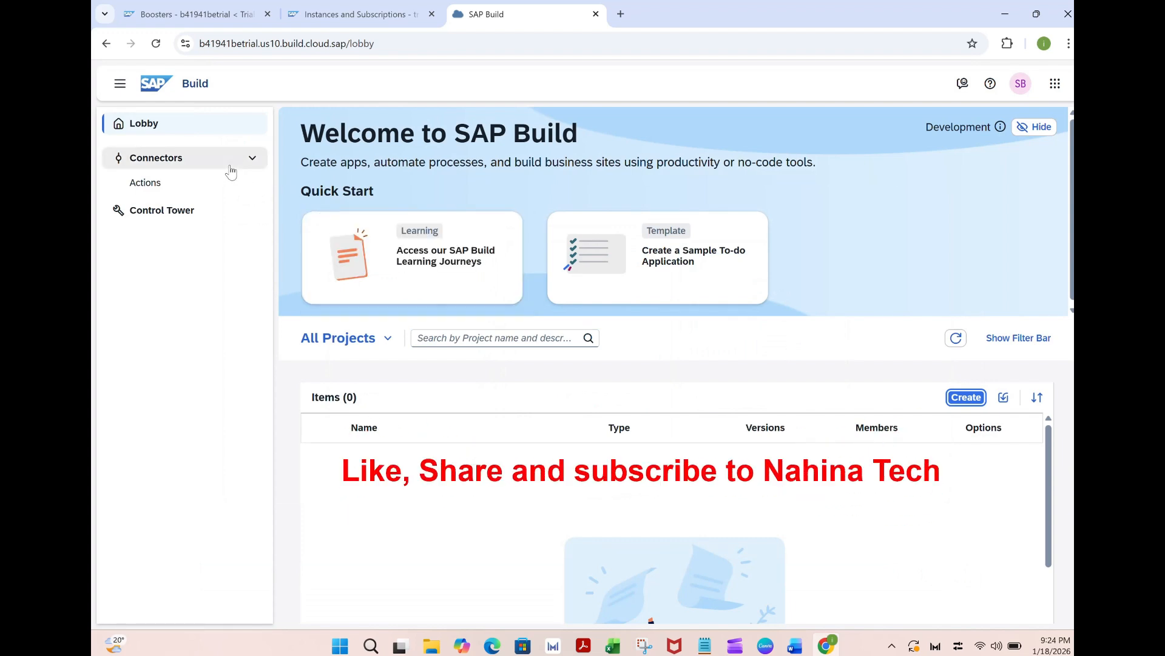